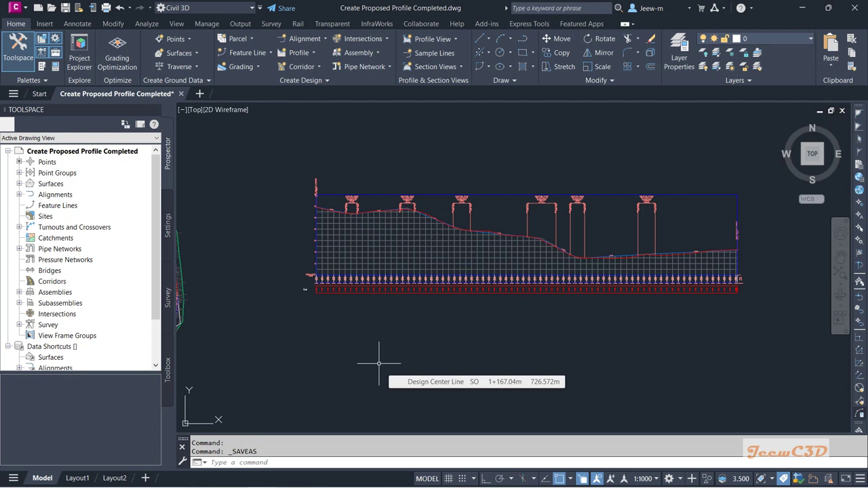
# Pan to the profile view, select the proposed profile line, and zoom out to show it whole
pyautogui.moveTo(407, 341); pyautogui.dragTo(500, 387, button='middle')
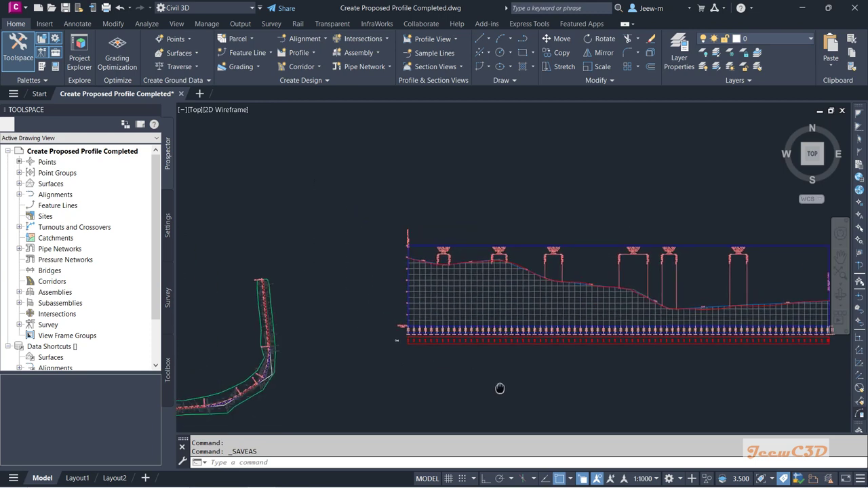
pyautogui.scroll(5, 508, 259)
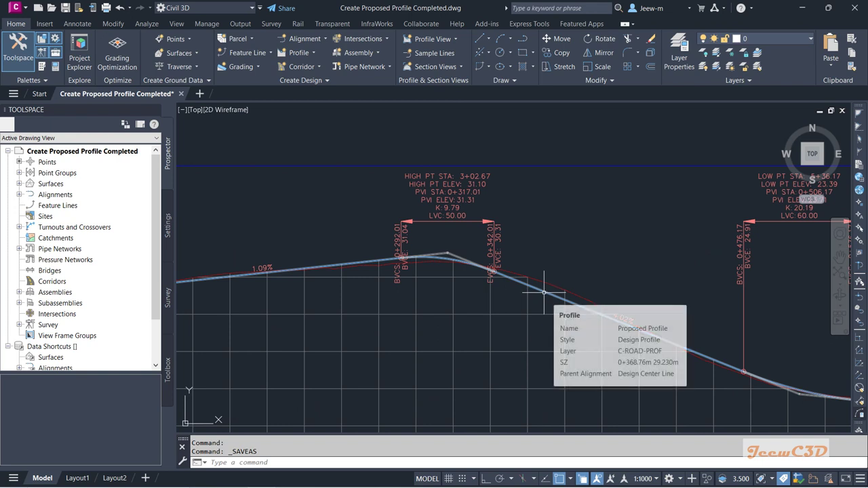
pyautogui.click(544, 292)
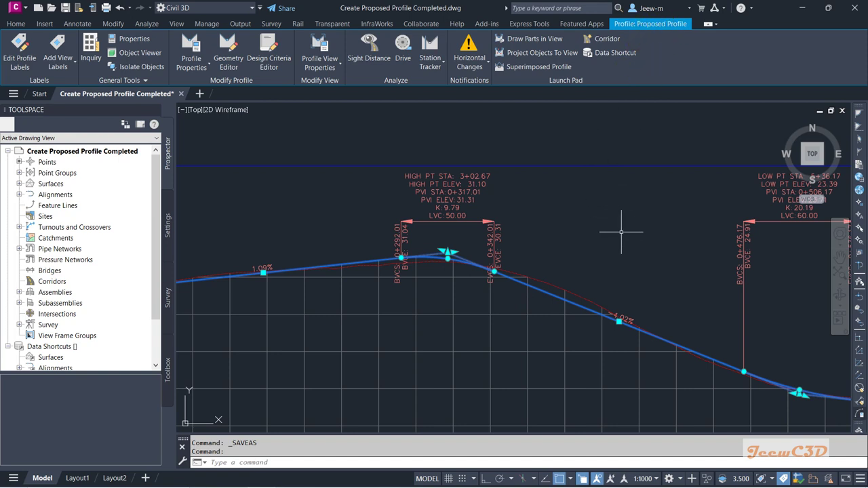
pyautogui.scroll(-3, 621, 232)
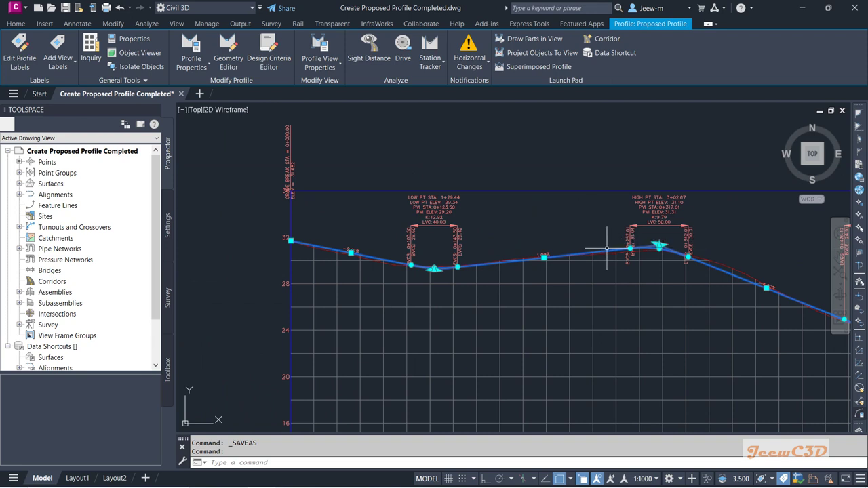
pyautogui.rightClick(590, 205)
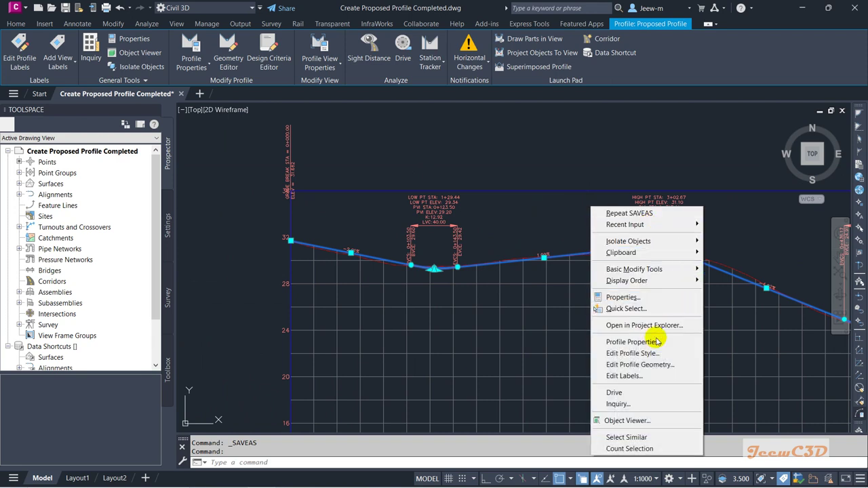
pyautogui.click(634, 342)
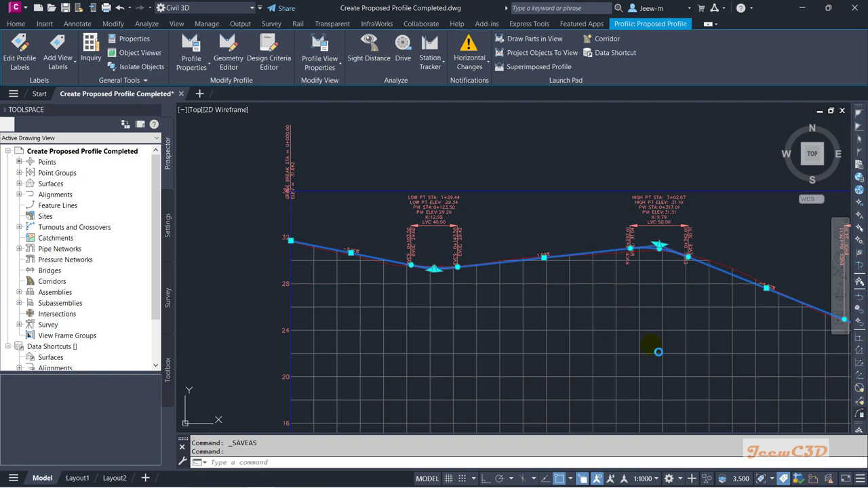
pyautogui.click(121, 237)
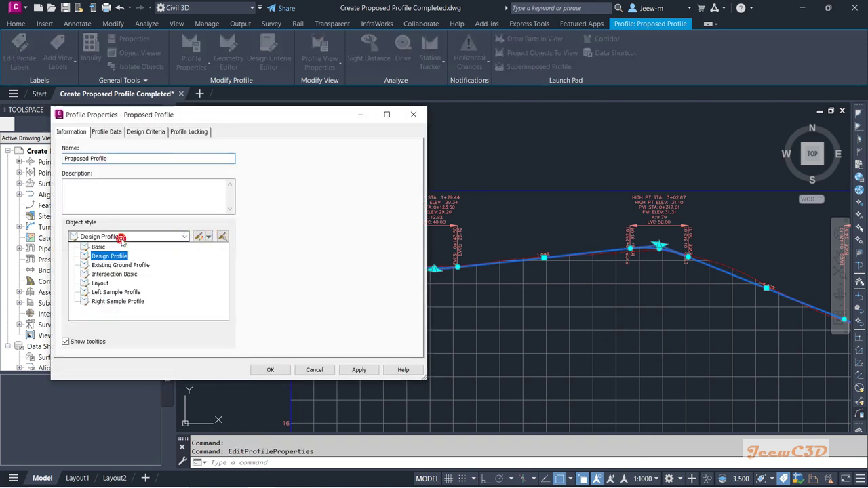
pyautogui.click(101, 247)
pyautogui.click(360, 370)
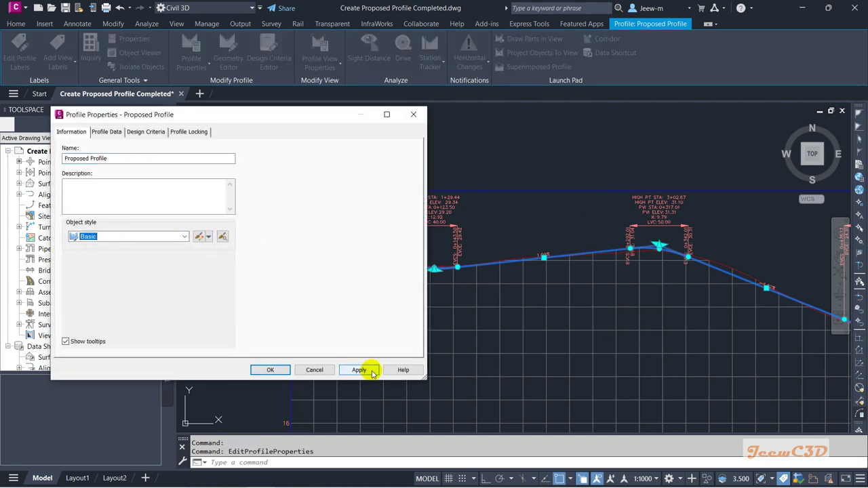
pyautogui.click(121, 237)
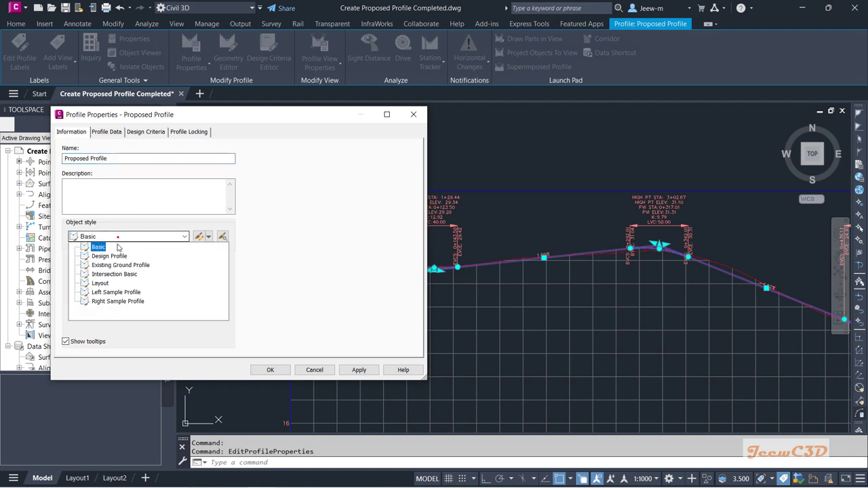
pyautogui.click(121, 273)
pyautogui.click(359, 370)
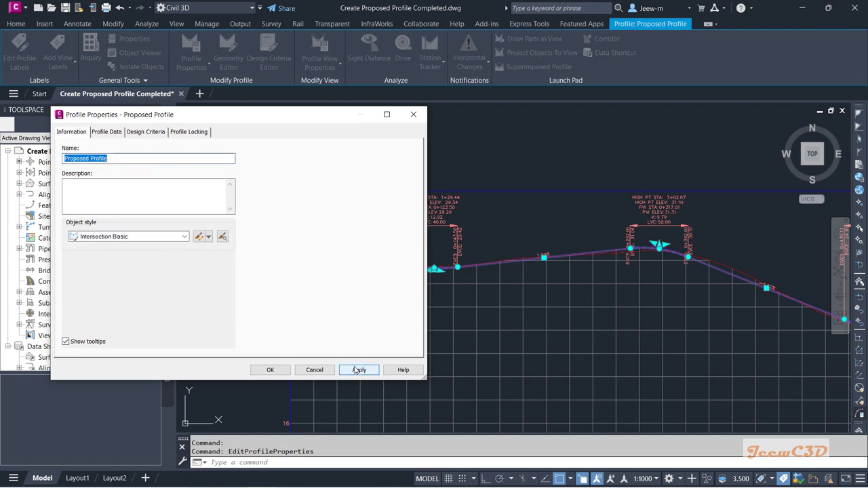
pyautogui.click(149, 237)
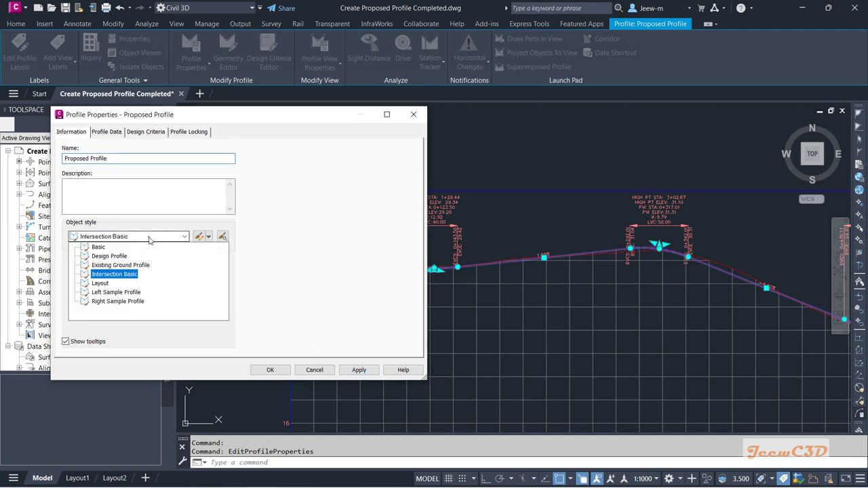
pyautogui.click(109, 265)
pyautogui.click(358, 370)
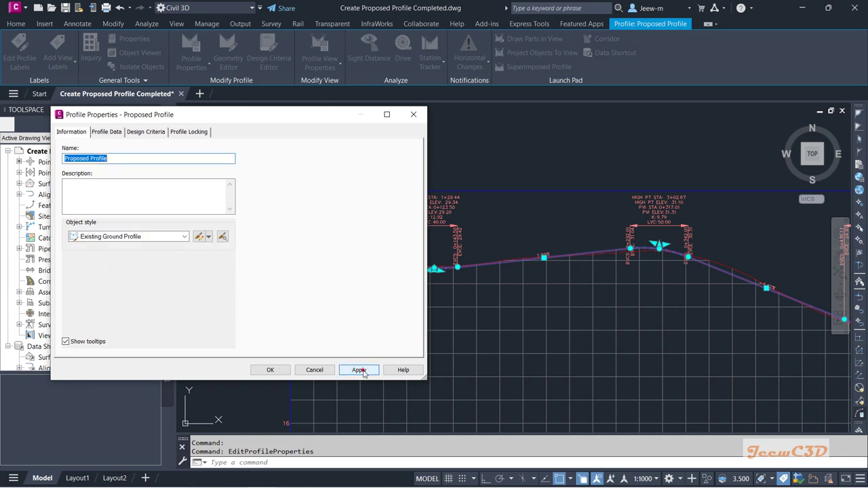
pyautogui.click(128, 236)
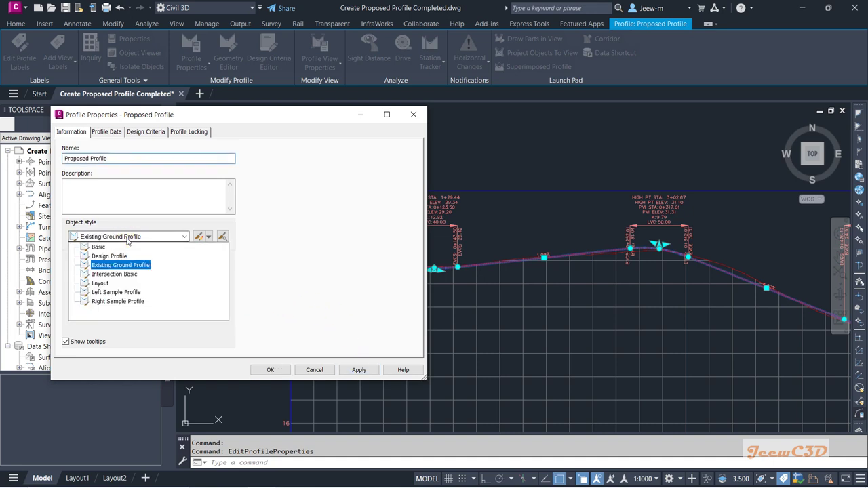
pyautogui.click(101, 286)
pyautogui.click(358, 369)
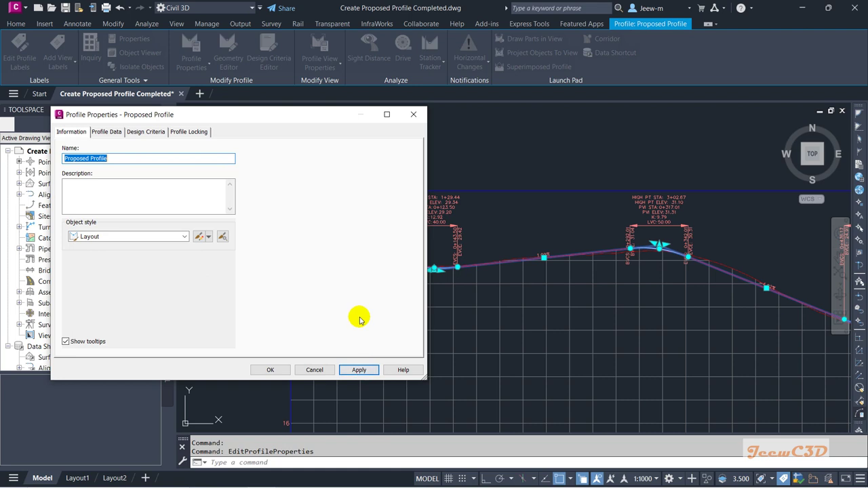
pyautogui.click(118, 236)
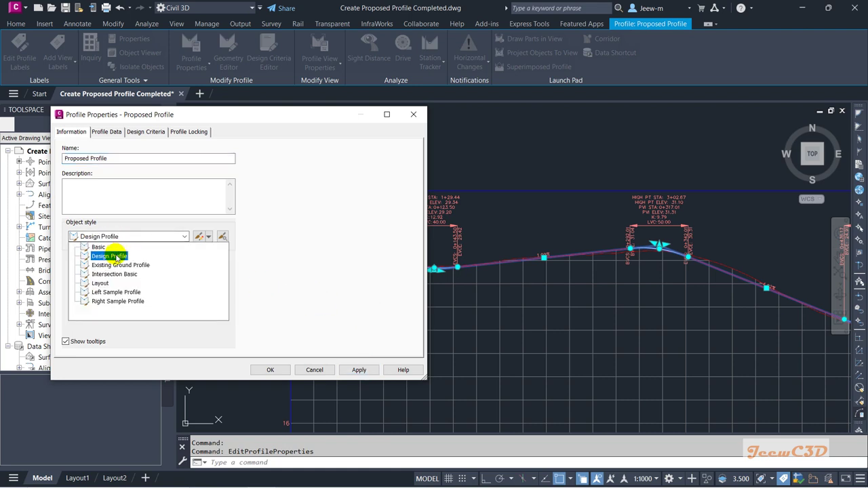
pyautogui.click(111, 255)
pyautogui.click(364, 370)
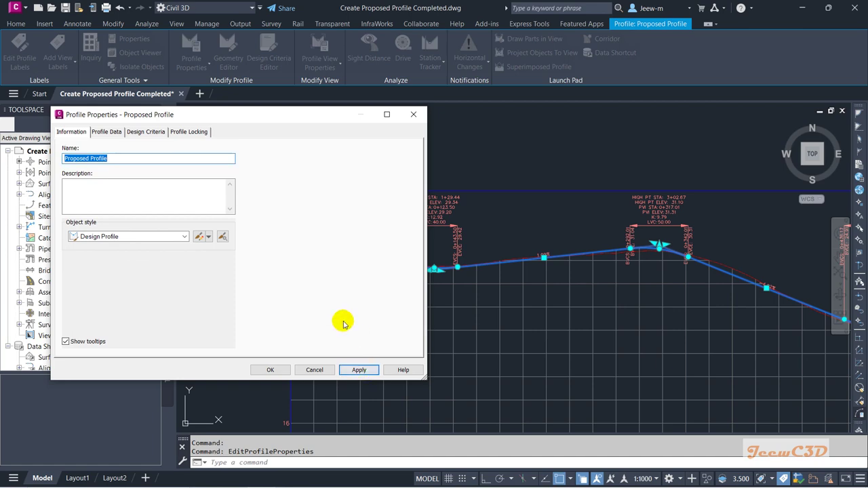
pyautogui.click(266, 371)
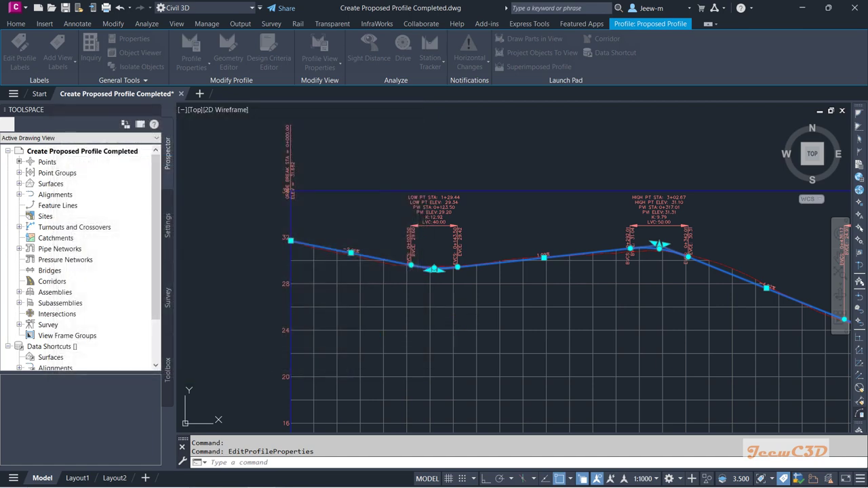
# Import the Complete Label Set into the proposed profile's labels through Edit Labels and apply it
pyautogui.scroll(5, 447, 265)
pyautogui.scroll(-4, 458, 253)
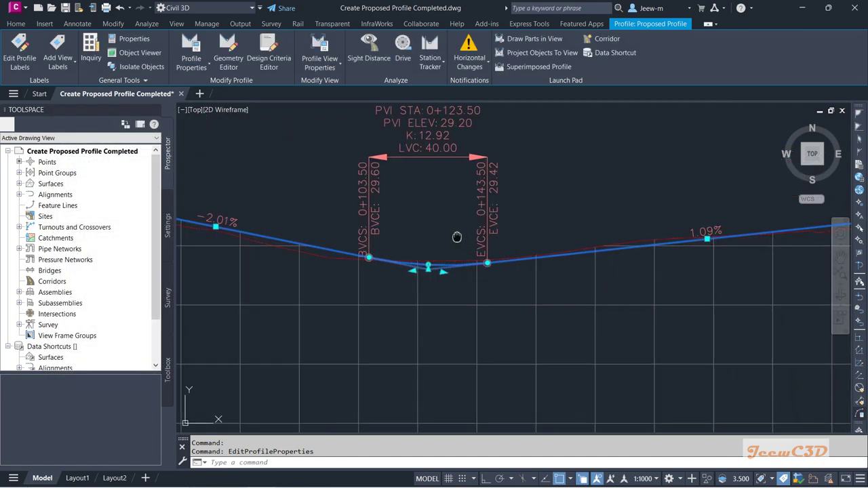
pyautogui.moveTo(610, 257); pyautogui.dragTo(522, 258, button='middle')
pyautogui.rightClick(523, 260)
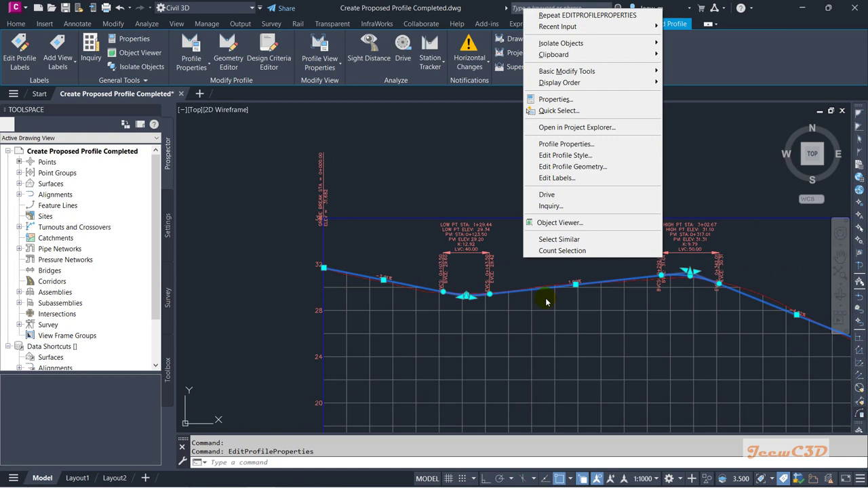
pyautogui.click(568, 178)
pyautogui.moveTo(474, 114); pyautogui.dragTo(282, 70)
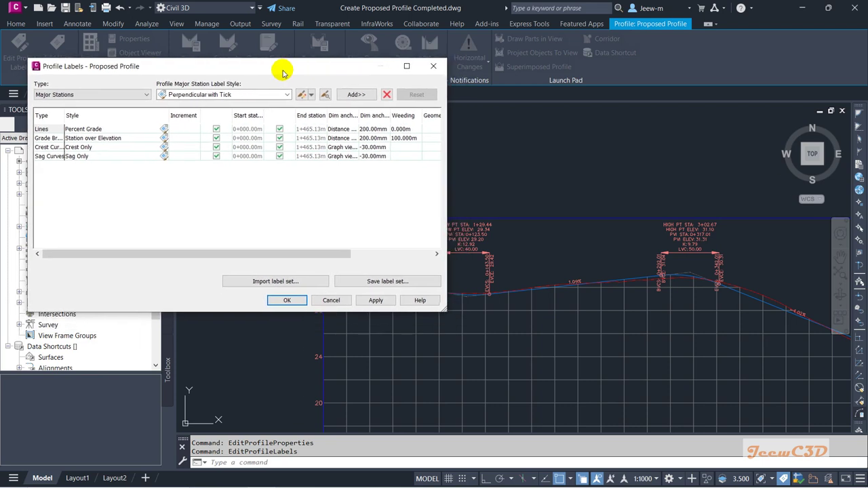
pyautogui.click(291, 284)
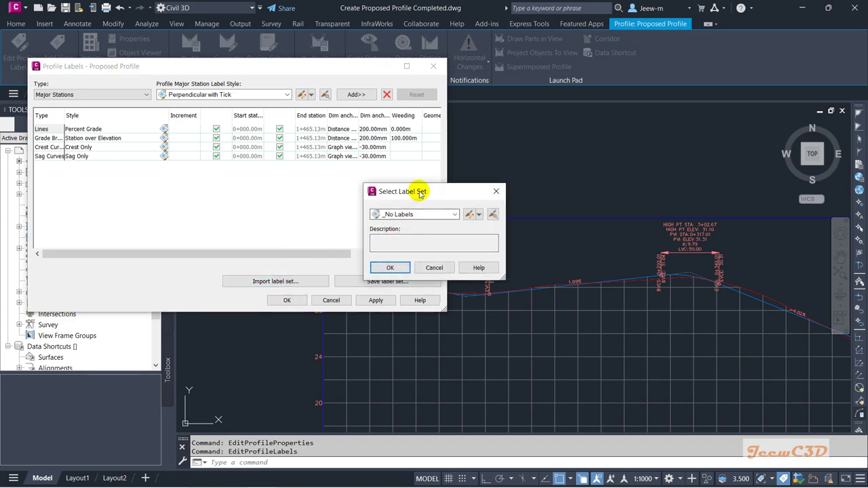
pyautogui.moveTo(412, 191); pyautogui.dragTo(215, 133)
pyautogui.click(210, 153)
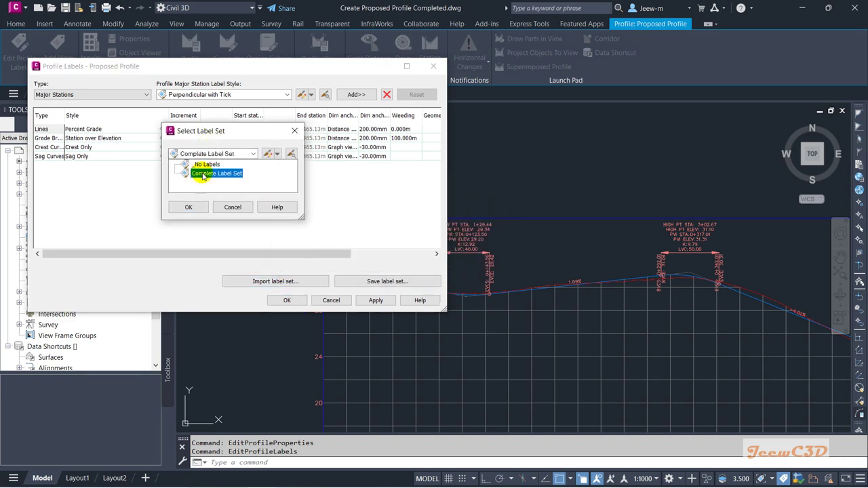
pyautogui.click(202, 174)
pyautogui.click(196, 207)
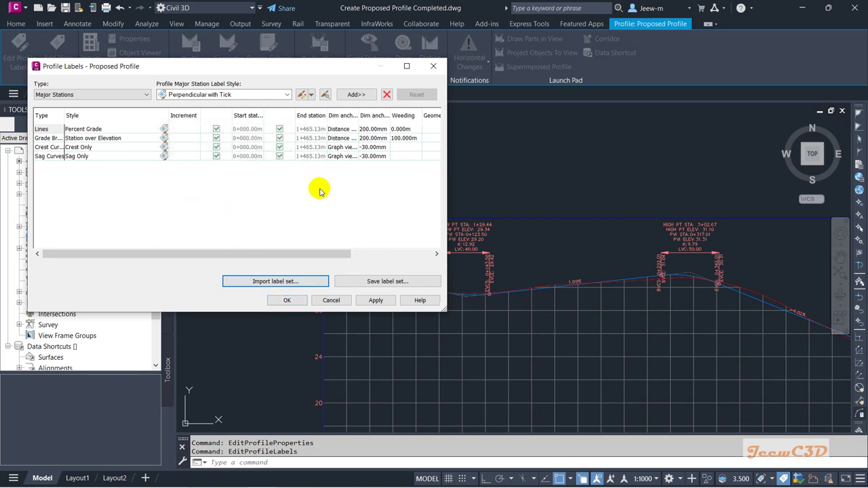
pyautogui.click(285, 302)
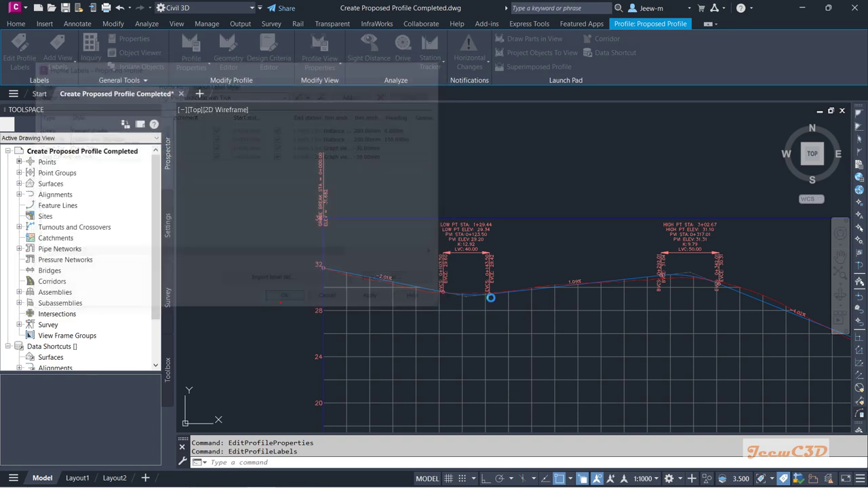
# Reselect the proposed profile and import the _No Labels set, clearing all its labels
pyautogui.press('Escape')
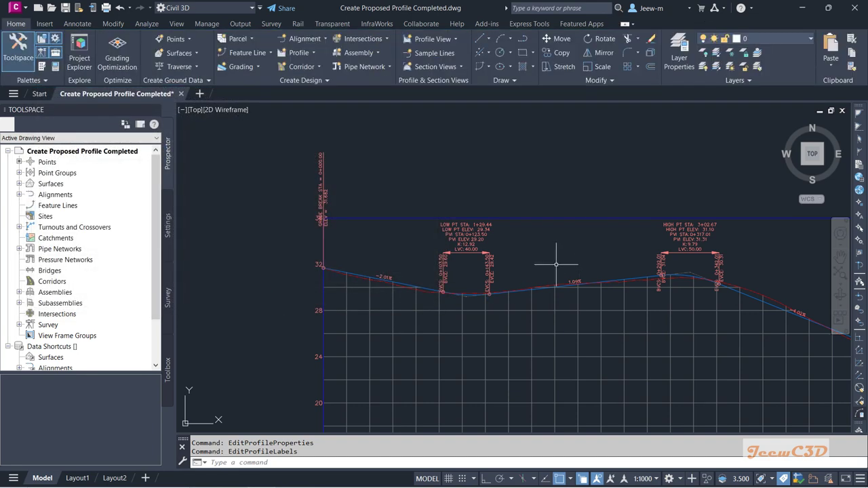
pyautogui.scroll(2, 393, 280)
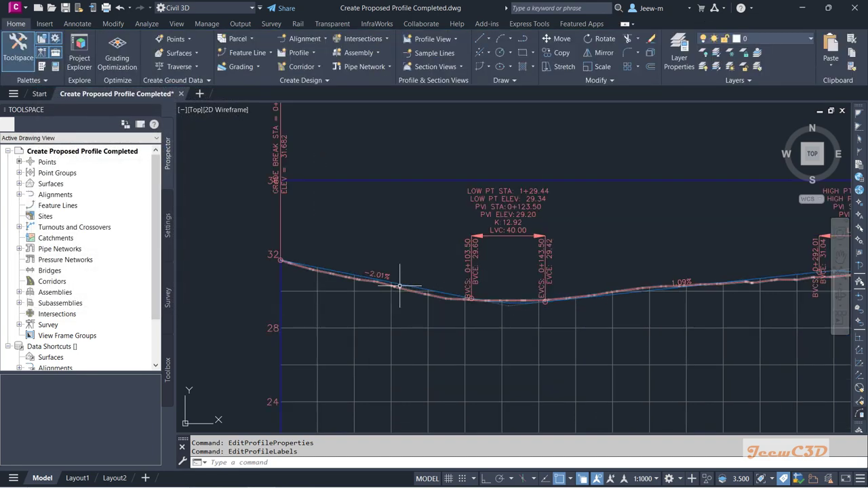
pyautogui.click(396, 285)
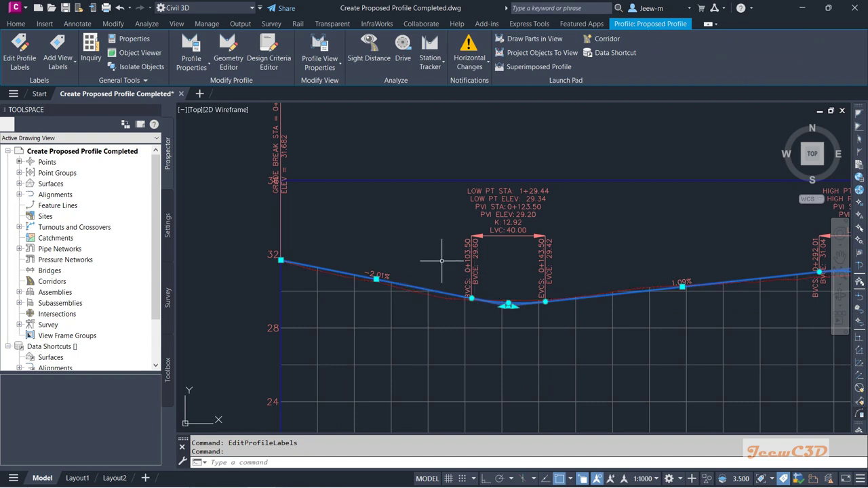
pyautogui.scroll(-4, 717, 251)
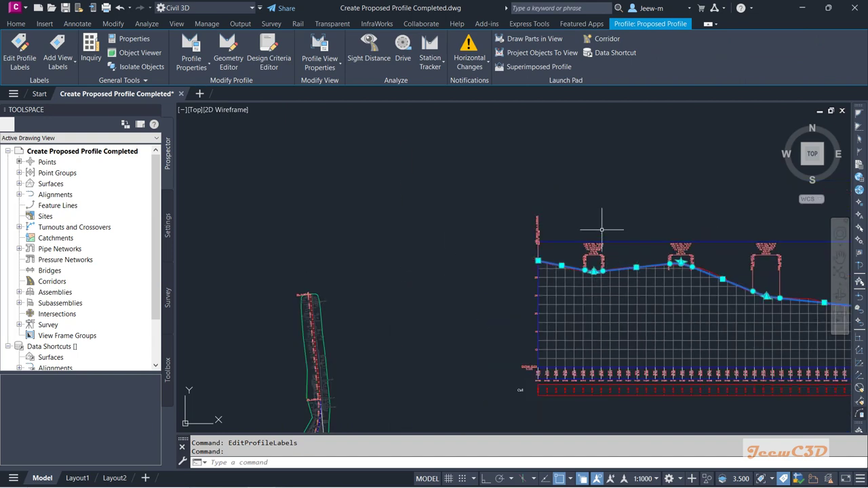
pyautogui.rightClick(579, 201)
pyautogui.click(644, 359)
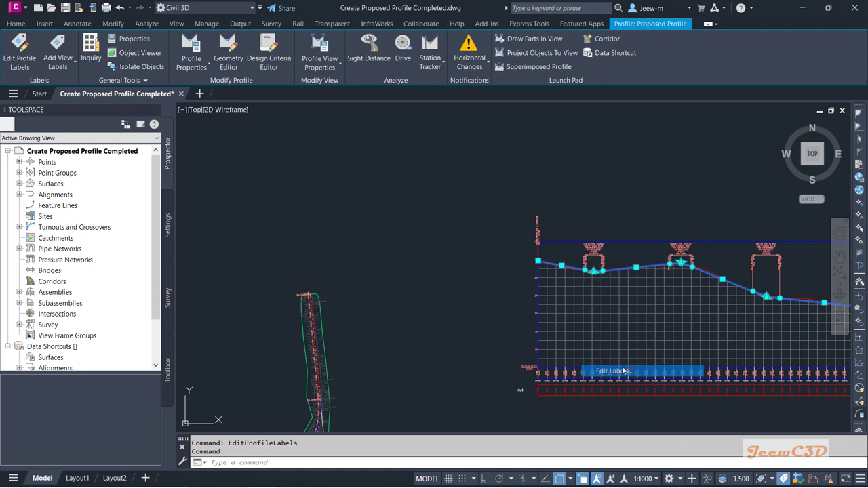
pyautogui.click(309, 281)
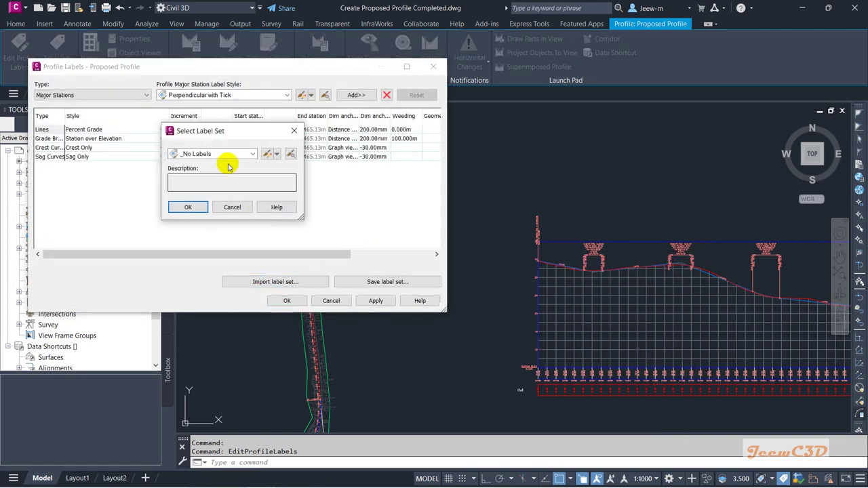
pyautogui.click(188, 206)
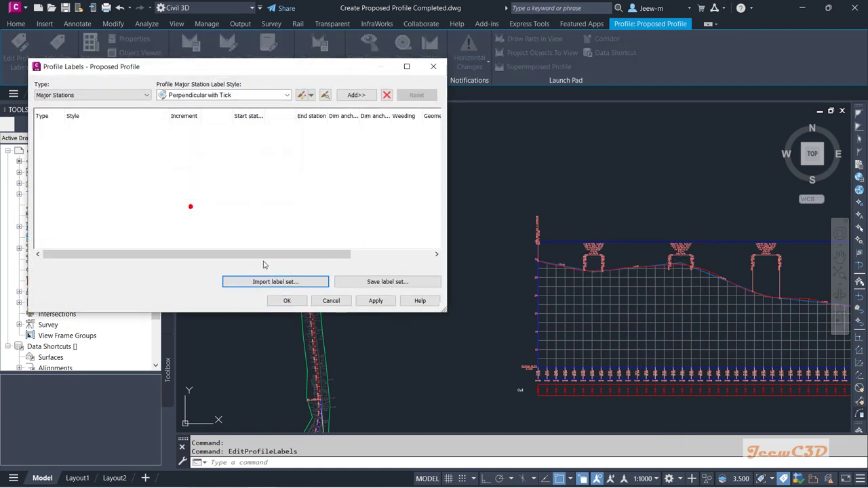
pyautogui.click(374, 300)
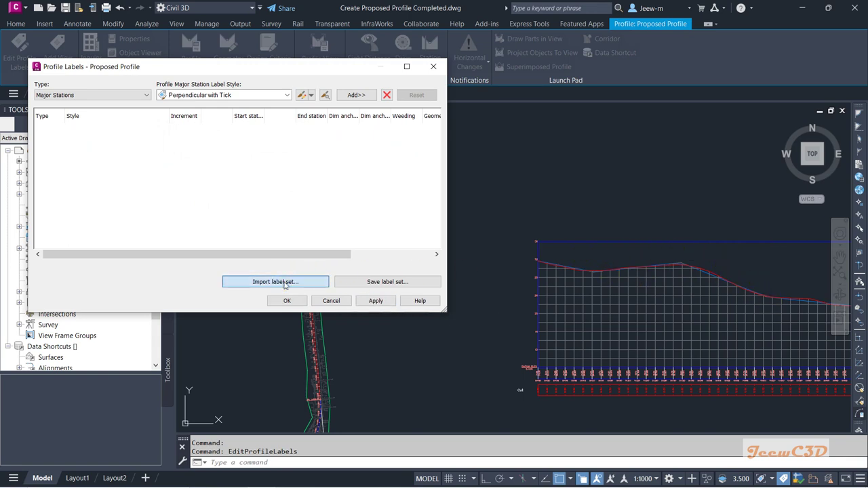
# Re-import the Complete Label Set and apply it to the profile
pyautogui.click(284, 282)
pyautogui.click(220, 154)
pyautogui.click(216, 173)
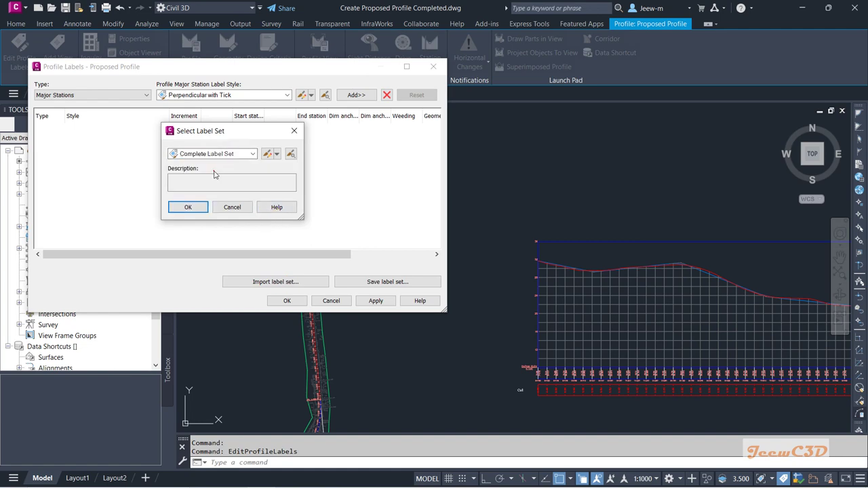
pyautogui.click(187, 207)
pyautogui.click(283, 301)
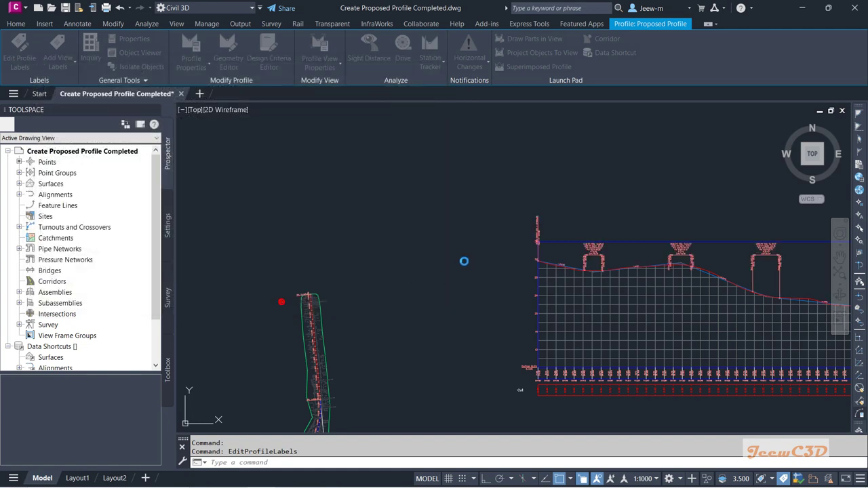
# Select the proposed profile to show its grips, zoomed in around the first sag curve
pyautogui.scroll(-2, 455, 251)
pyautogui.moveTo(455, 252); pyautogui.dragTo(360, 245, button='middle')
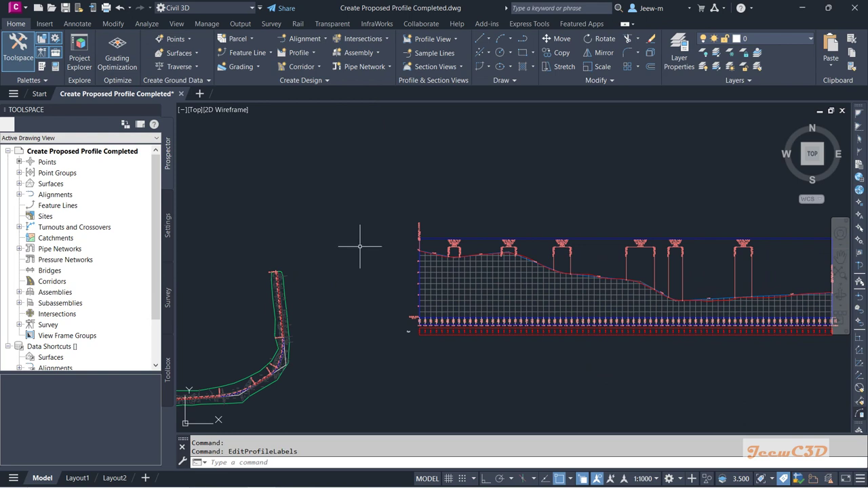
pyautogui.scroll(6, 448, 260)
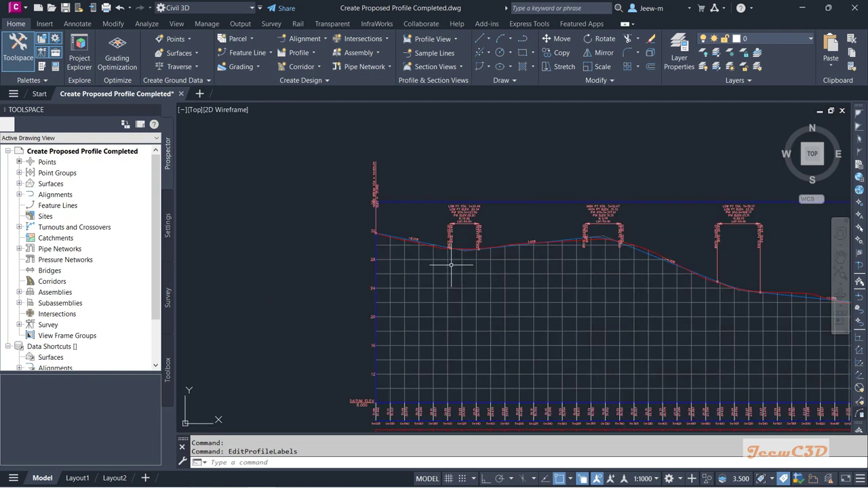
pyautogui.press('Escape')
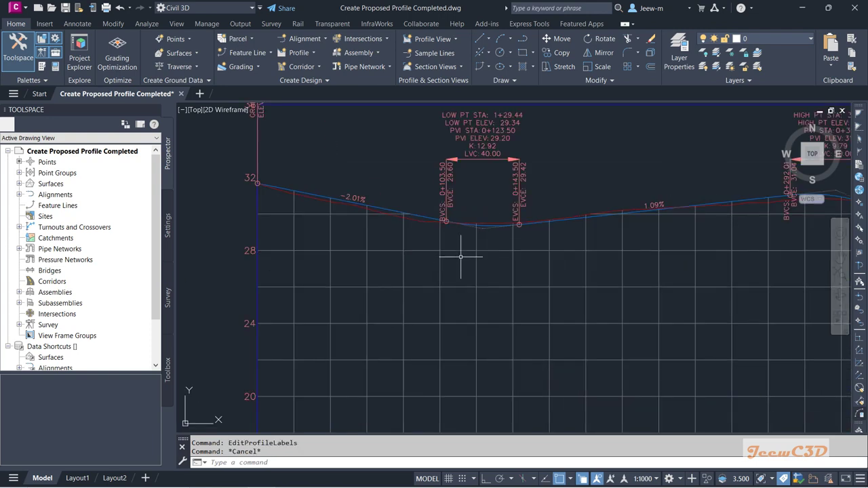
pyautogui.click(395, 208)
pyautogui.scroll(3, 397, 267)
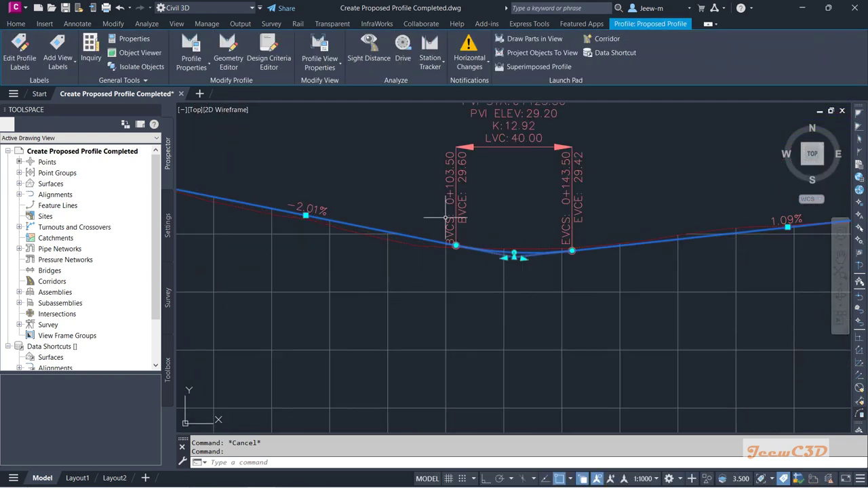
pyautogui.moveTo(514, 246); pyautogui.dragTo(506, 254, button='middle')
pyautogui.scroll(2, 502, 271)
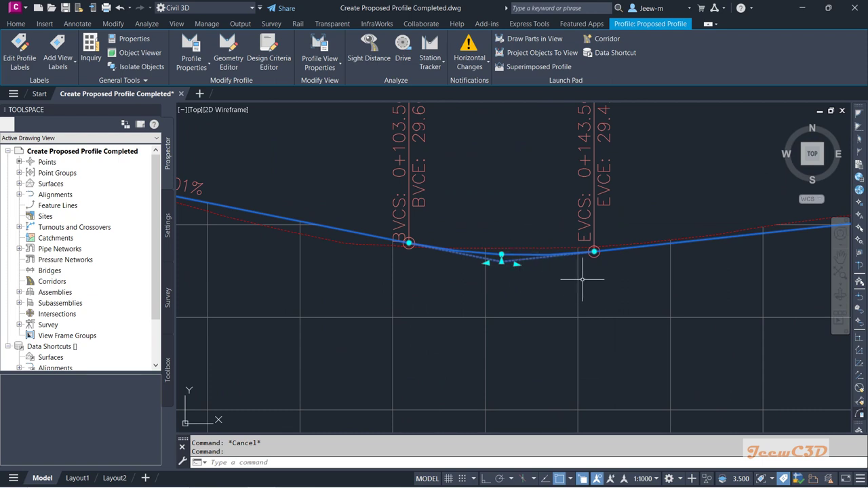
pyautogui.scroll(-2, 566, 281)
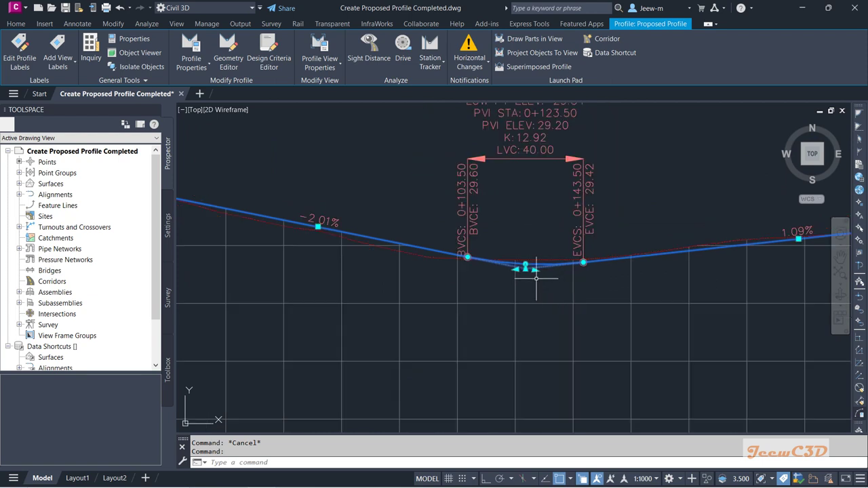
pyautogui.scroll(2, 535, 278)
pyautogui.moveTo(301, 197); pyautogui.dragTo(359, 224, button='middle')
pyautogui.scroll(-2, 556, 237)
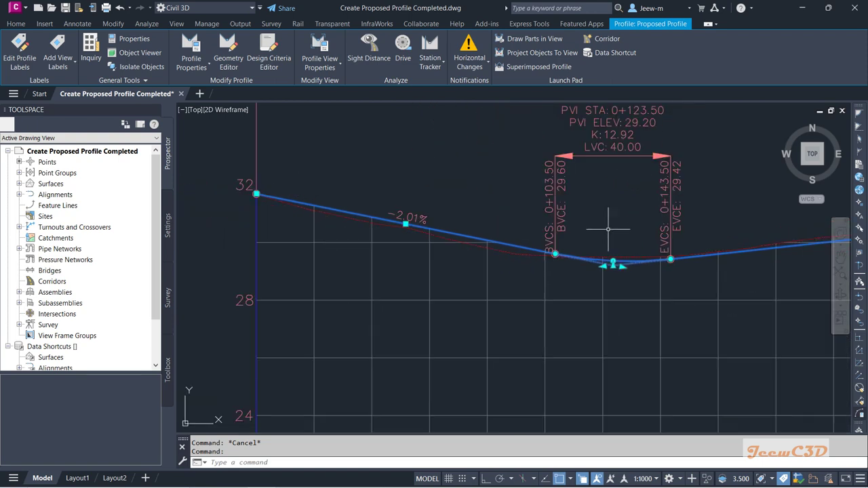
pyautogui.moveTo(606, 237); pyautogui.dragTo(488, 256, button='middle')
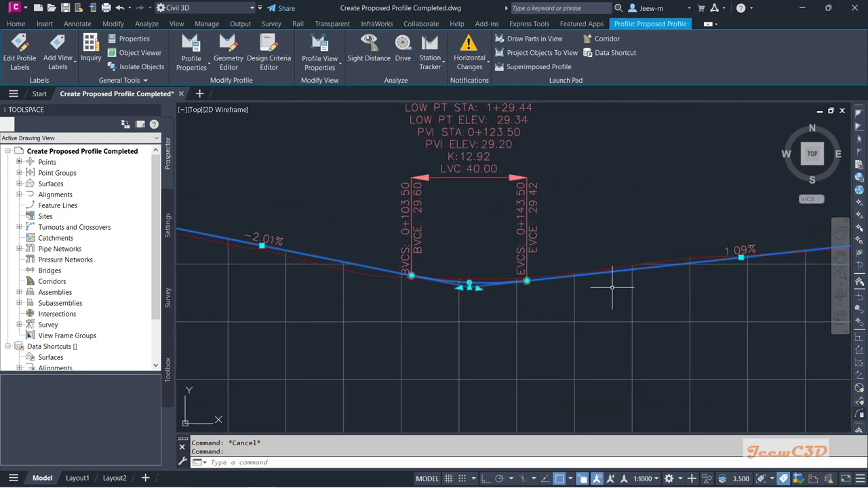
pyautogui.click(477, 288)
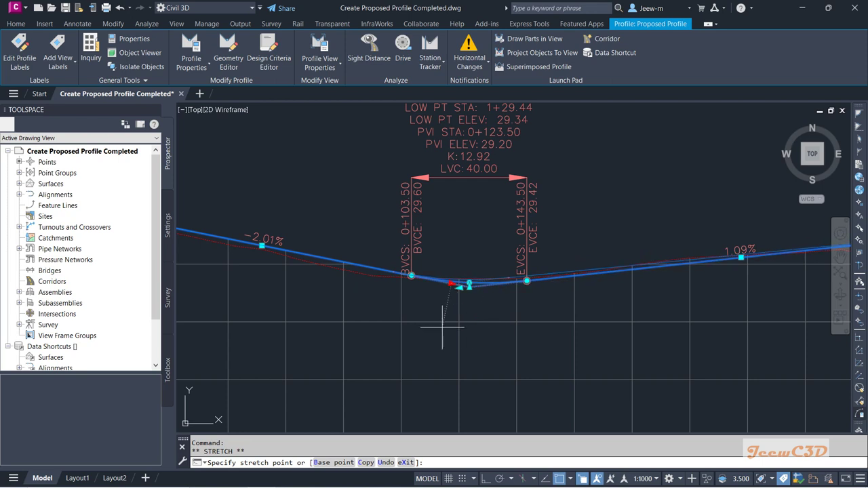
pyautogui.press('Escape')
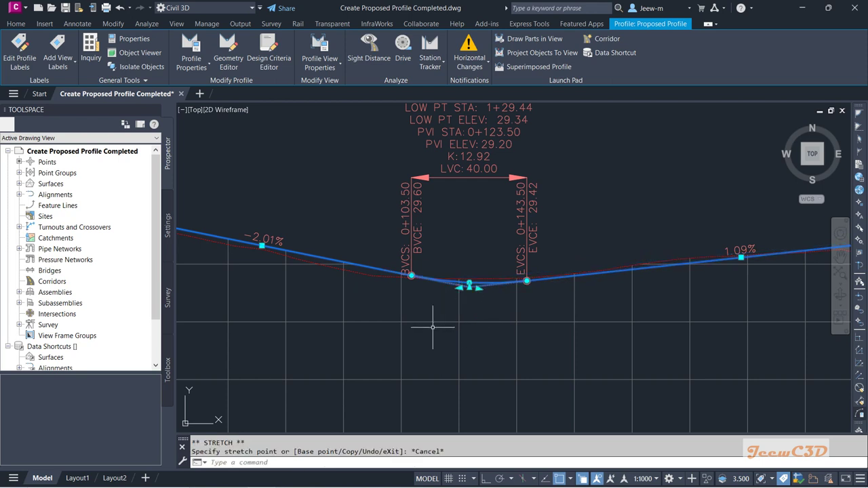
pyautogui.click(469, 284)
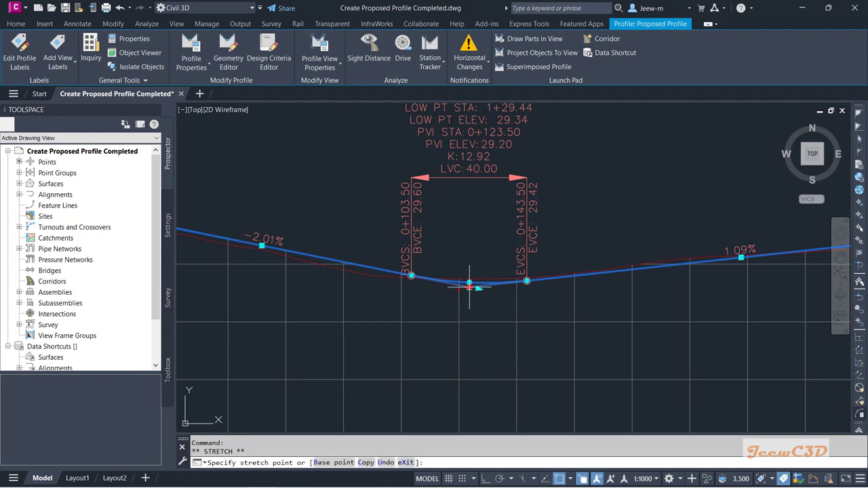
pyautogui.press('Escape')
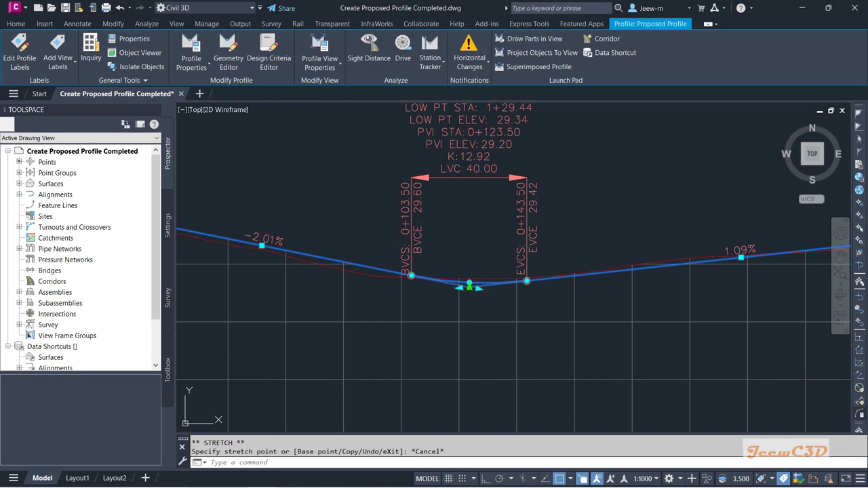
pyautogui.click(469, 284)
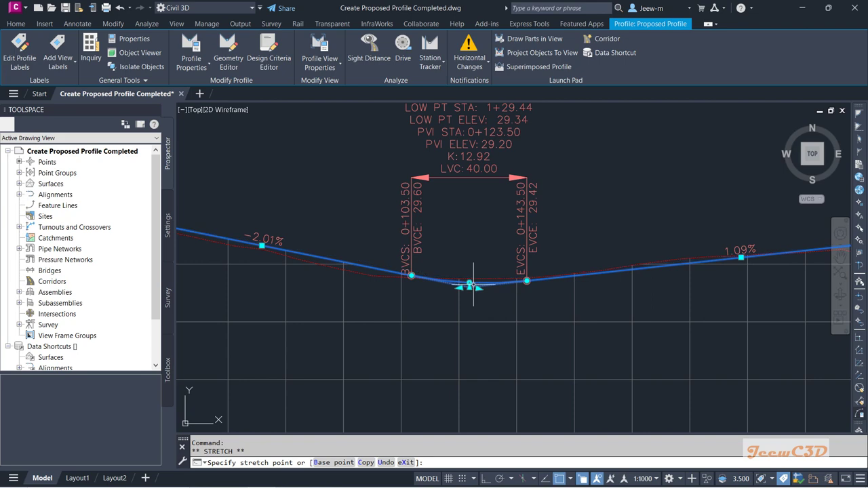
pyautogui.press('Escape')
pyautogui.scroll(-2, 484, 298)
pyautogui.moveTo(780, 292); pyautogui.dragTo(608, 288, button='middle')
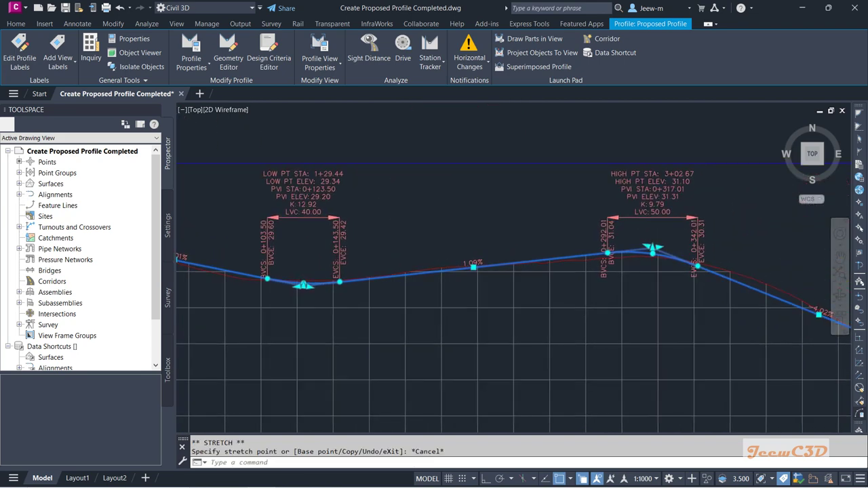
pyautogui.scroll(2, 653, 265)
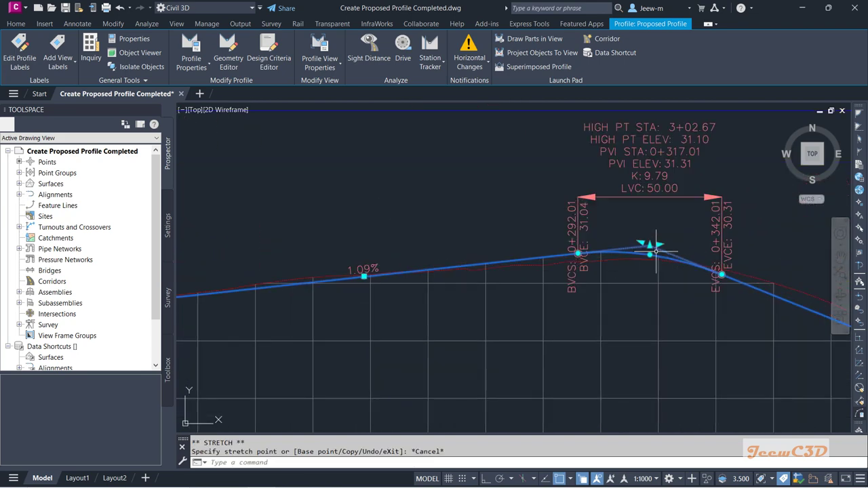
pyautogui.scroll(-2, 614, 256)
pyautogui.scroll(4, 428, 278)
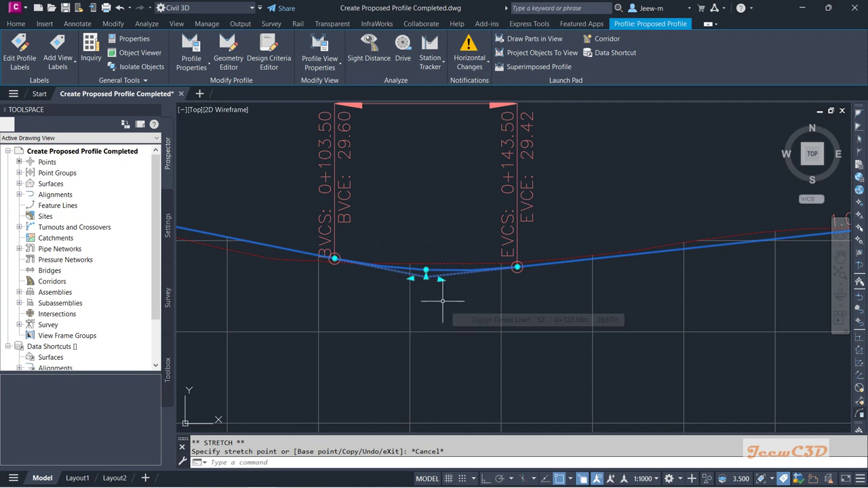
pyautogui.scroll(-2, 442, 301)
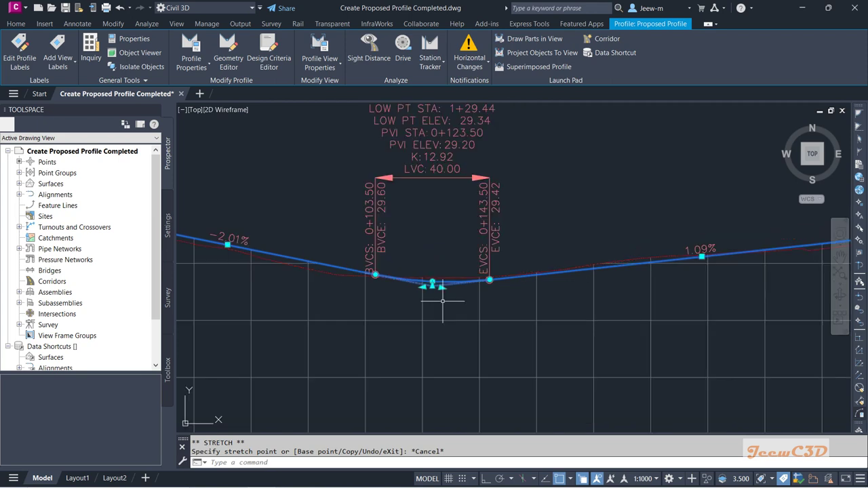
pyautogui.scroll(-2, 443, 296)
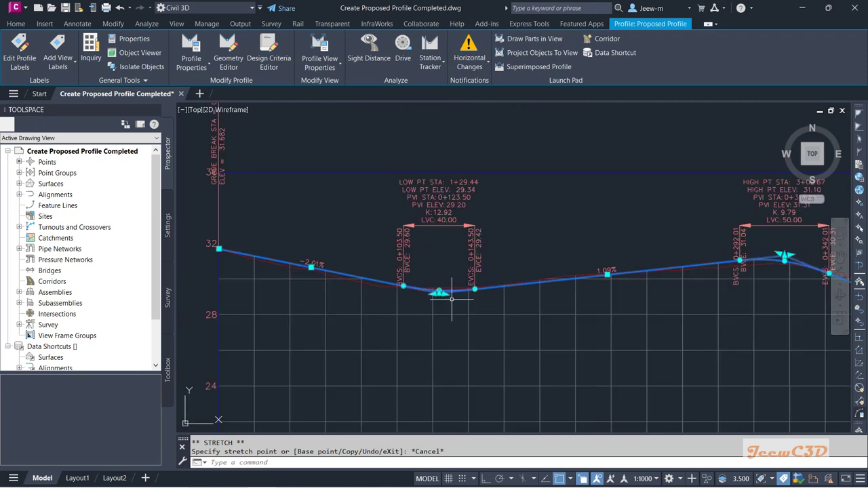
pyautogui.rightClick(437, 263)
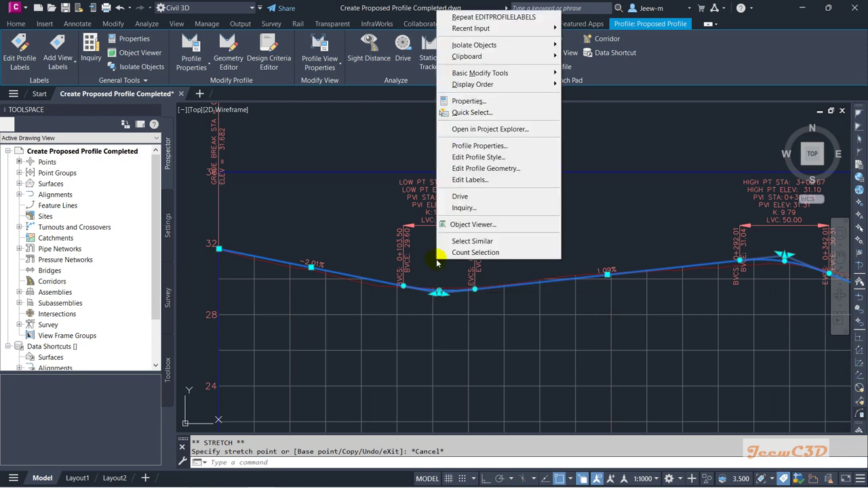
# Open Edit Profile Geometry to bring up Profile Layout Tools for the proposed profile
pyautogui.click(485, 169)
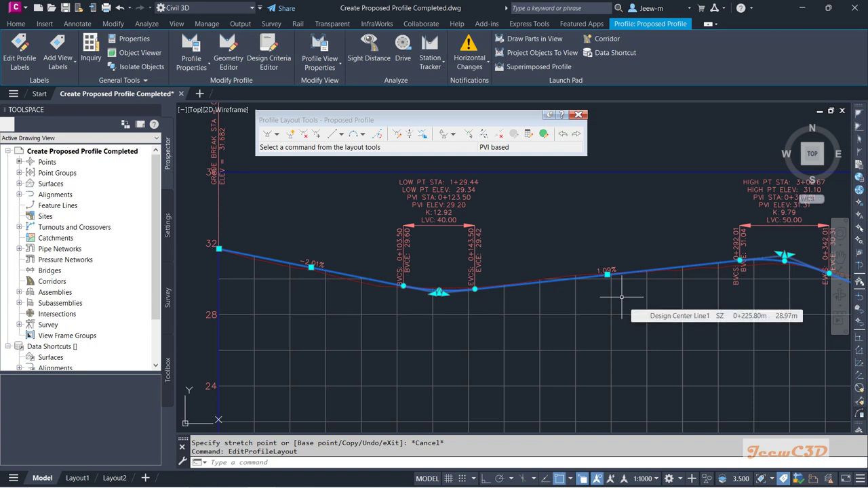
pyautogui.rightClick(541, 234)
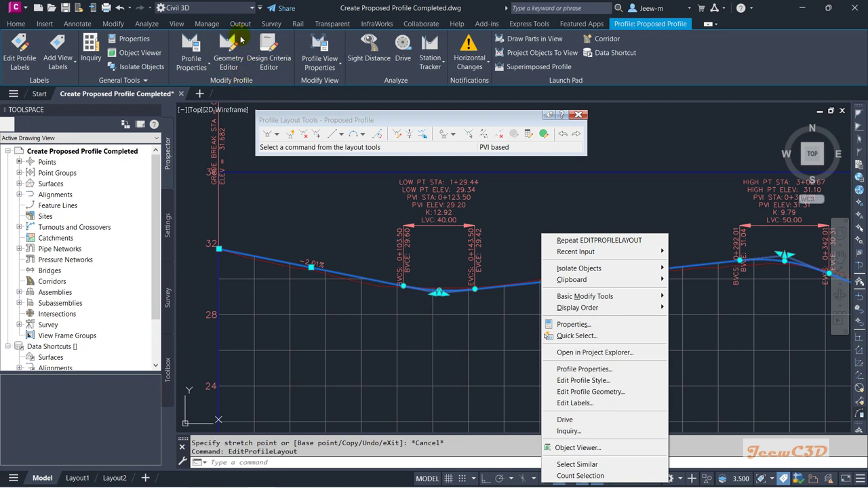
pyautogui.click(496, 114)
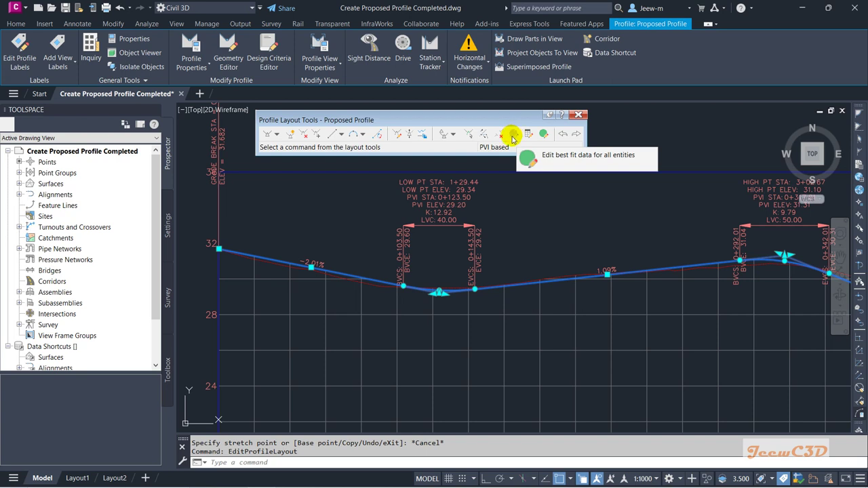
# Pick the sag PVI and set its station to 0+125.00 and elevation to 29.200 m
pyautogui.click(468, 136)
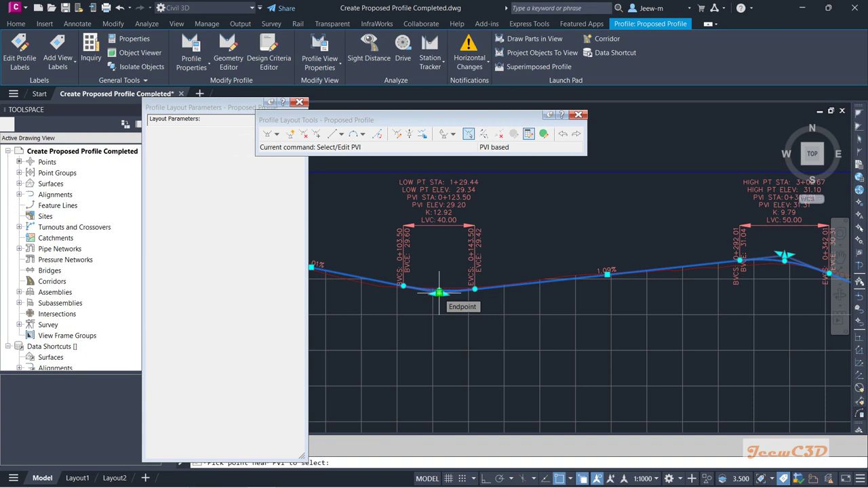
pyautogui.click(440, 293)
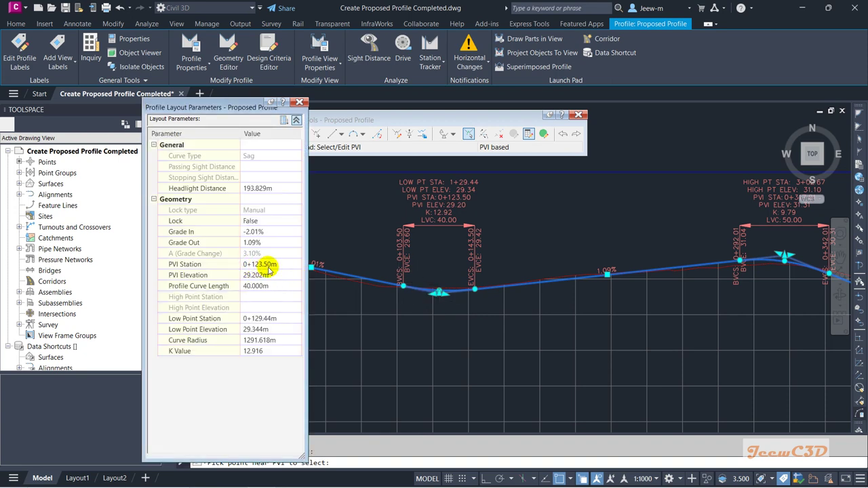
pyautogui.click(264, 264)
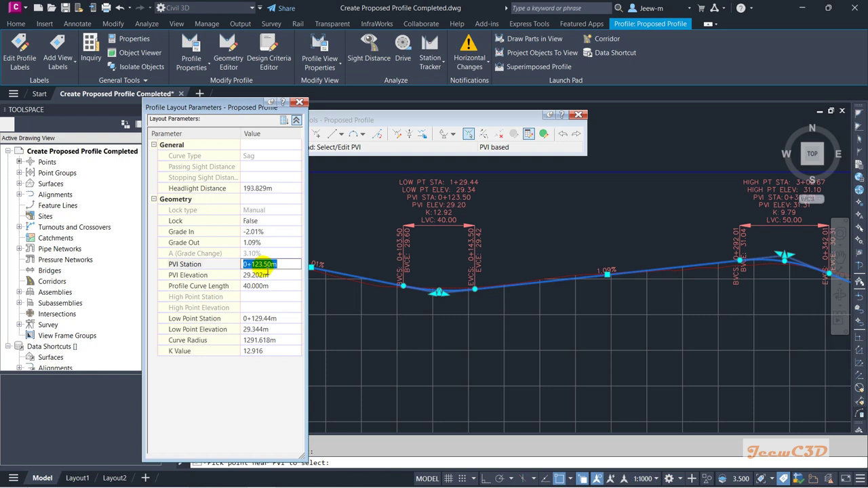
pyautogui.write('125')
pyautogui.press('Return')
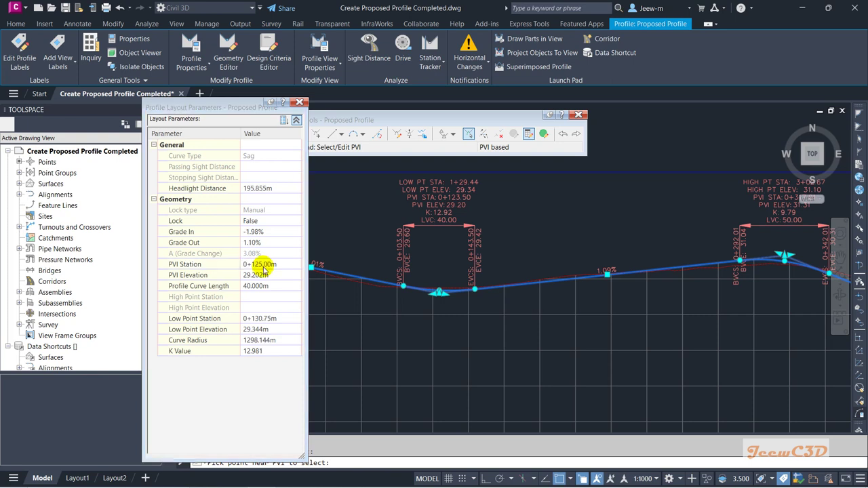
pyautogui.click(261, 274)
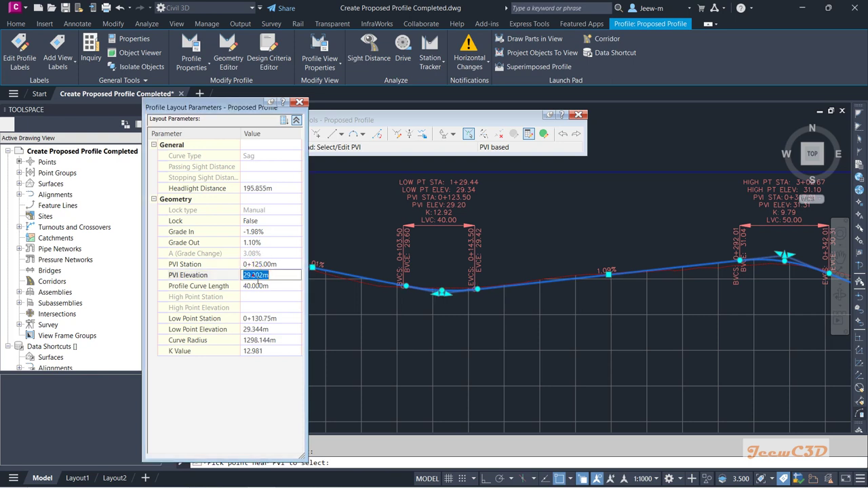
pyautogui.write('2')
pyautogui.press('Return')
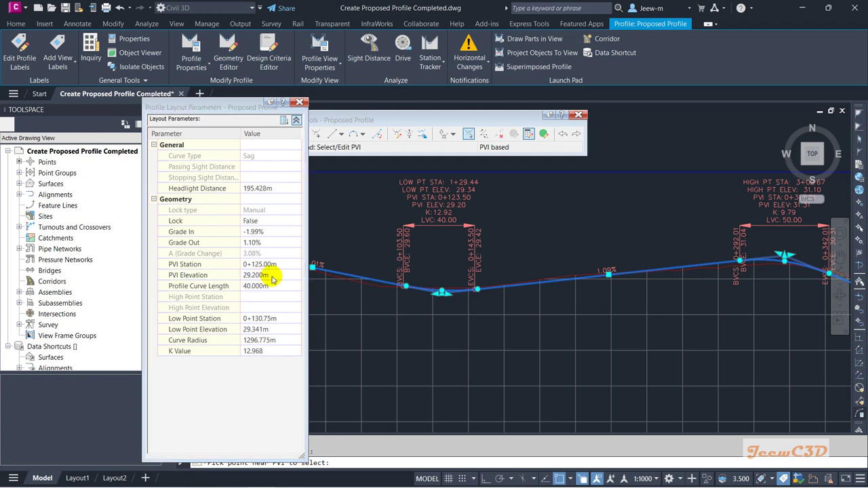
# Set the sag curve length to 100 m and zoom out to the full profile
pyautogui.click(256, 285)
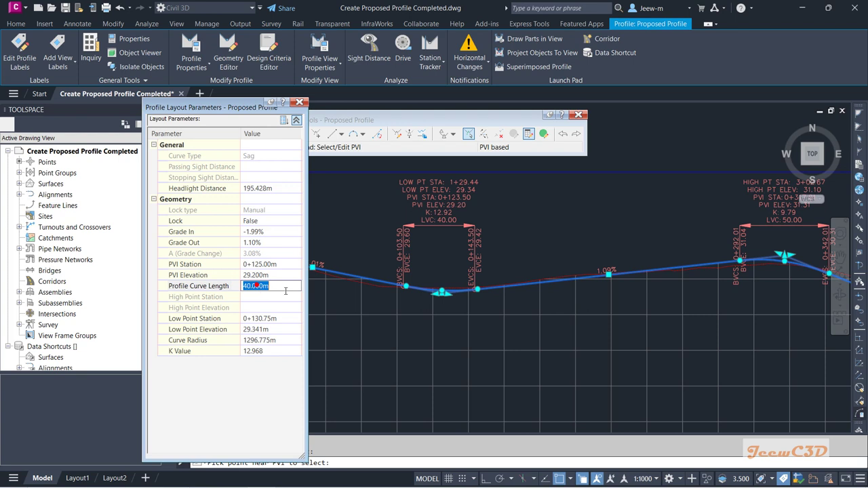
pyautogui.scroll(4, 444, 297)
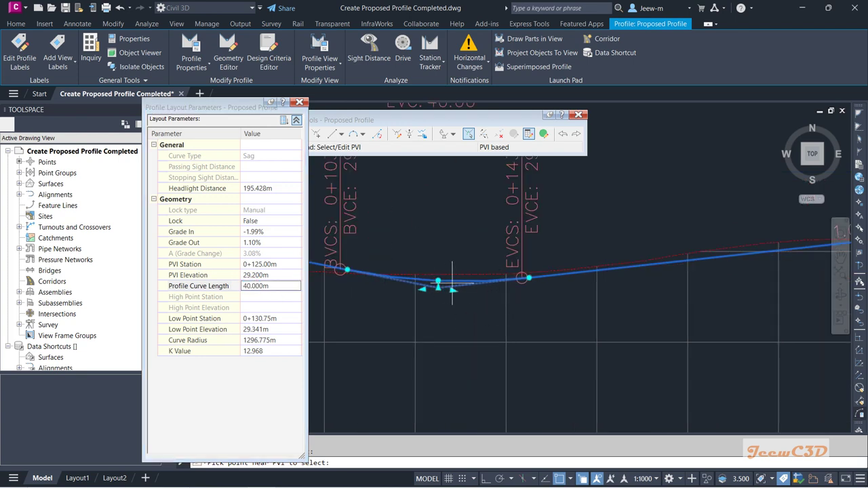
pyautogui.click(256, 285)
pyautogui.write('100')
pyautogui.press('Return')
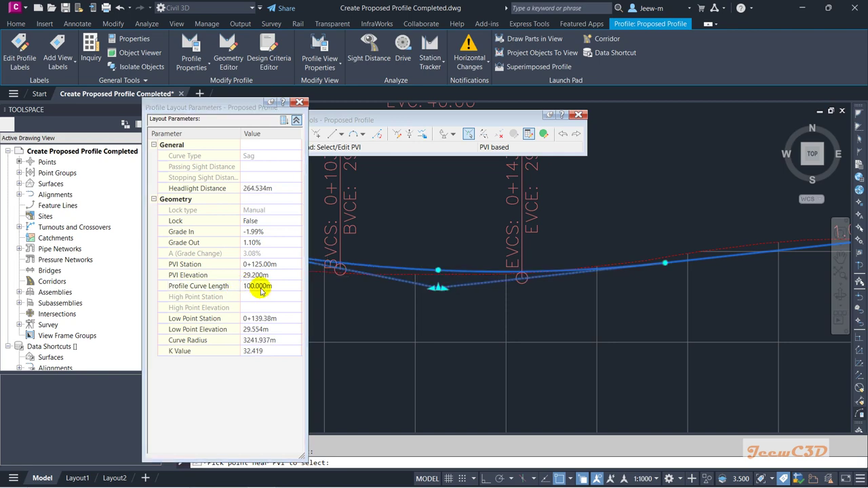
pyautogui.scroll(-5, 477, 321)
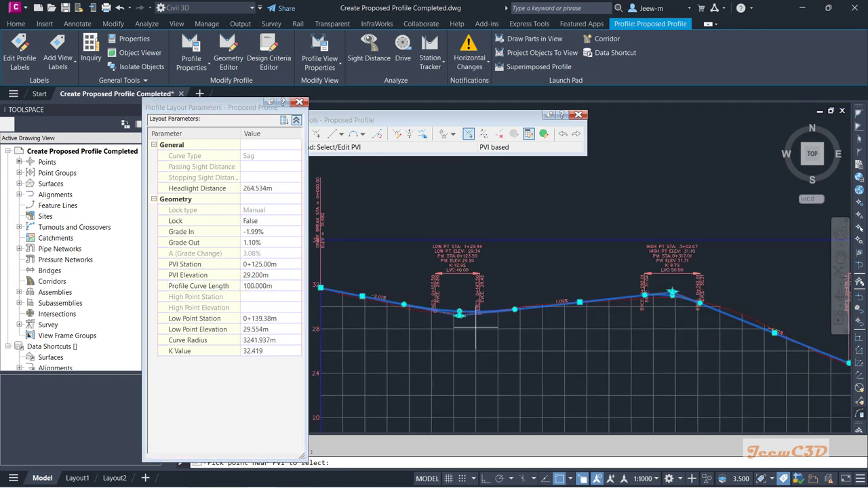
# Grip-stretch the crest PVI to a new position on the profile
pyautogui.moveTo(713, 326); pyautogui.dragTo(559, 306, button='middle')
pyautogui.scroll(3, 523, 296)
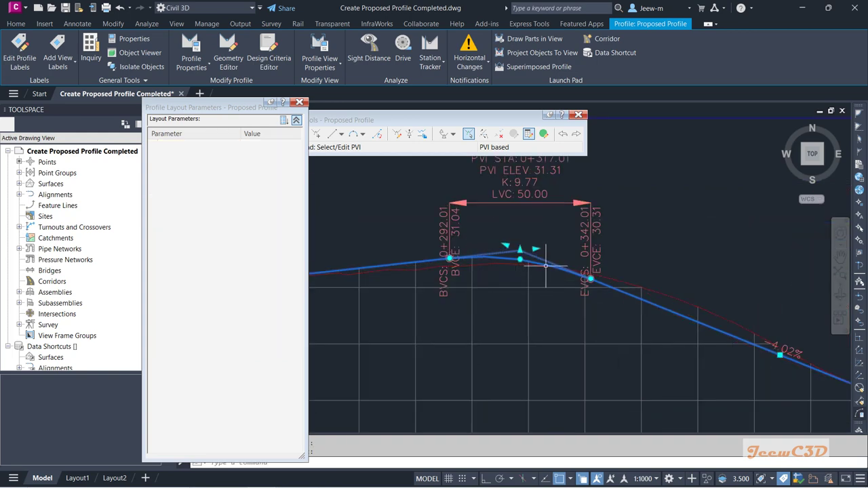
pyautogui.click(535, 249)
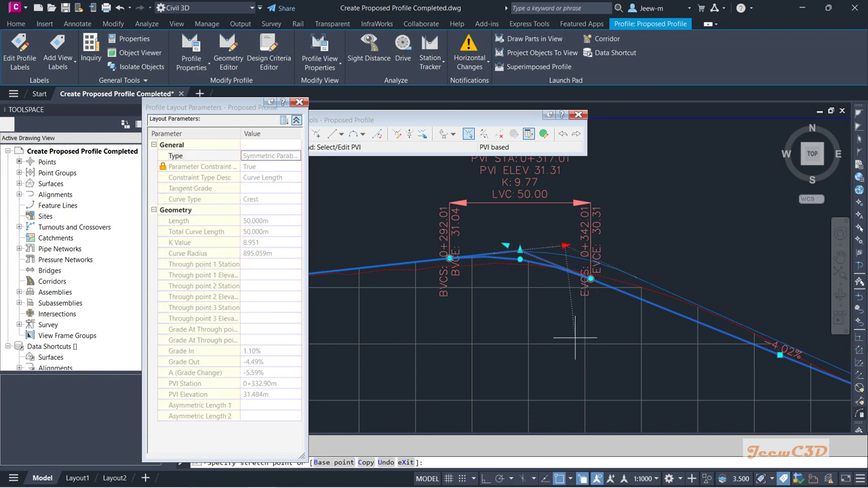
pyautogui.scroll(-2, 570, 342)
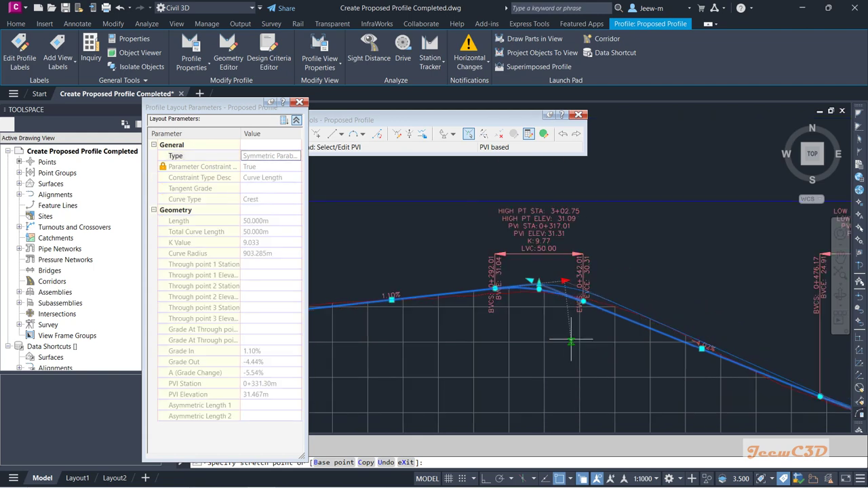
pyautogui.click(570, 341)
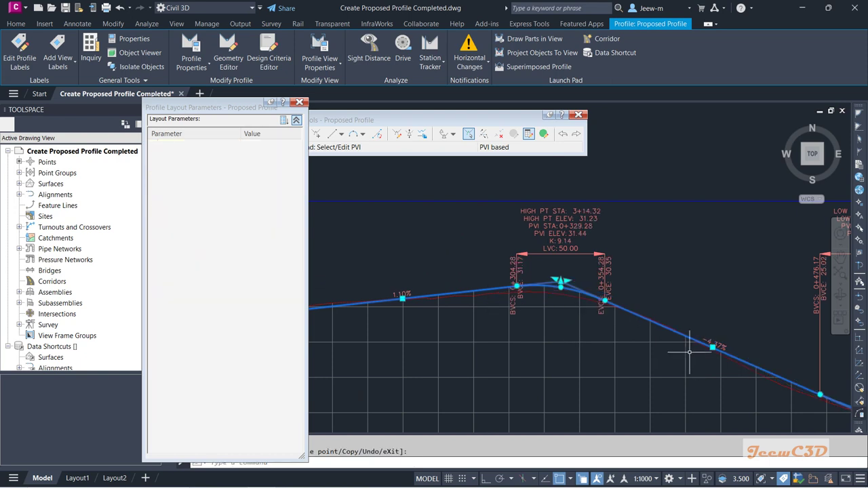
pyautogui.scroll(4, 547, 292)
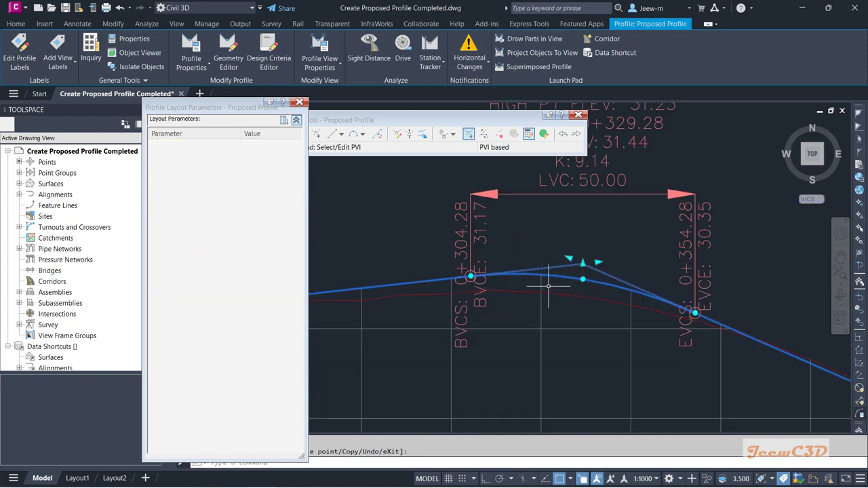
# Pick the crest PVI in Layout Parameters and set its curve length to 100 m
pyautogui.click(470, 143)
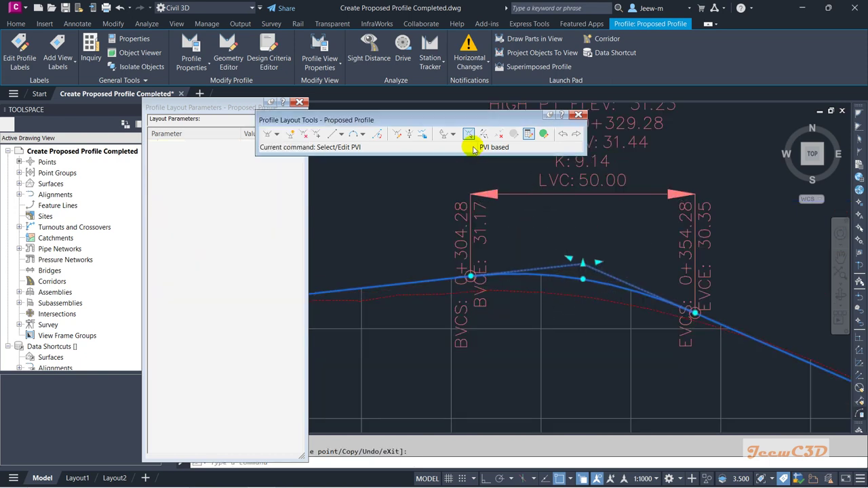
pyautogui.click(469, 135)
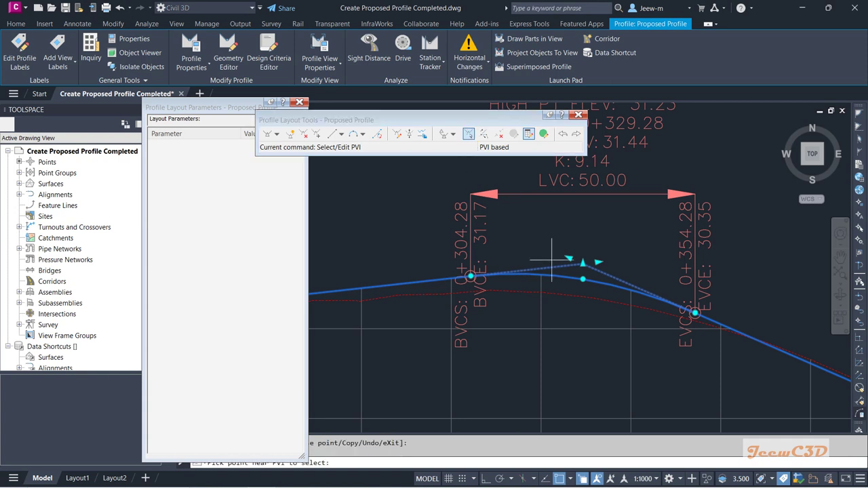
pyautogui.moveTo(203, 107); pyautogui.dragTo(203, 80)
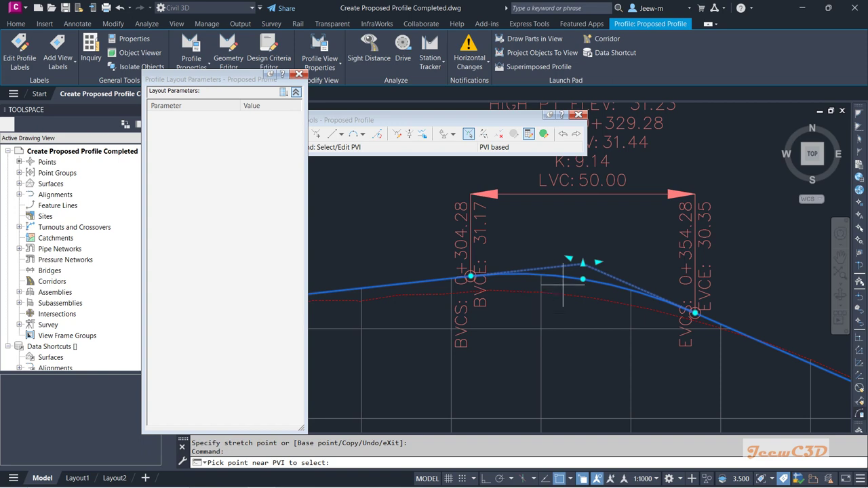
pyautogui.click(582, 261)
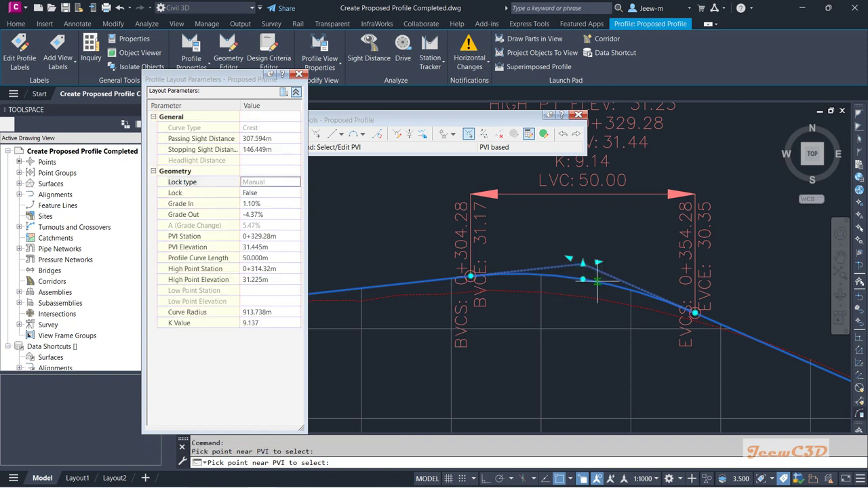
pyautogui.click(264, 259)
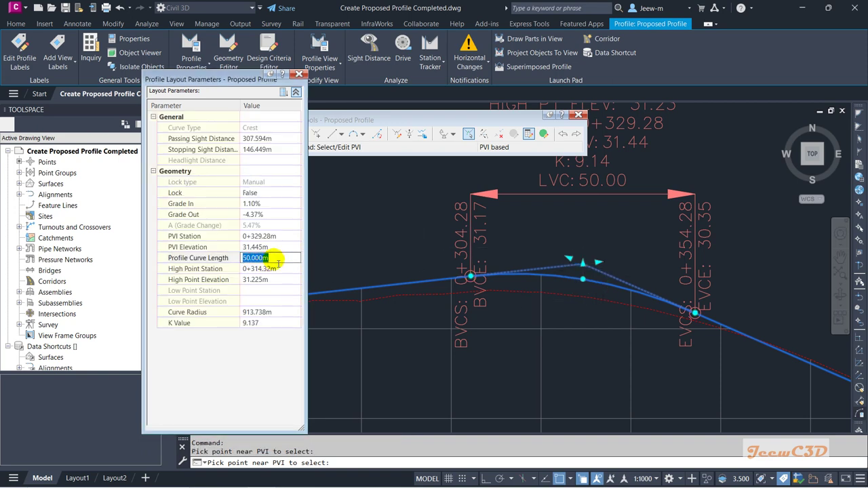
pyautogui.write('100')
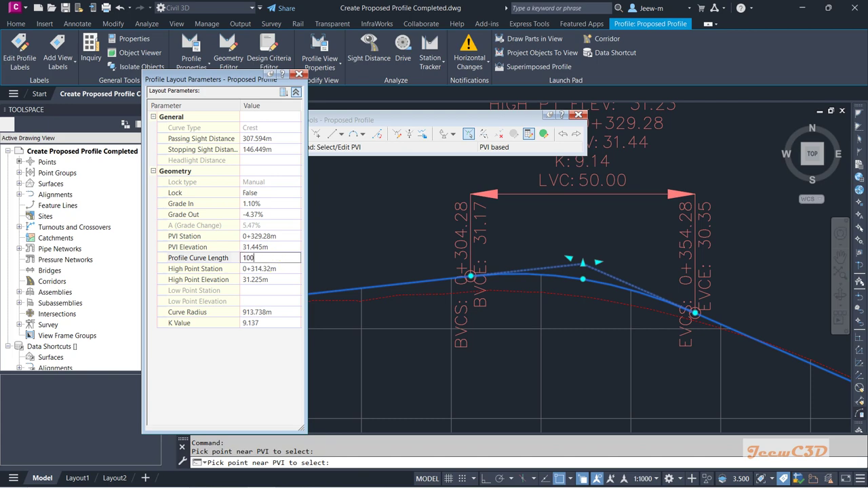
pyautogui.press('Return')
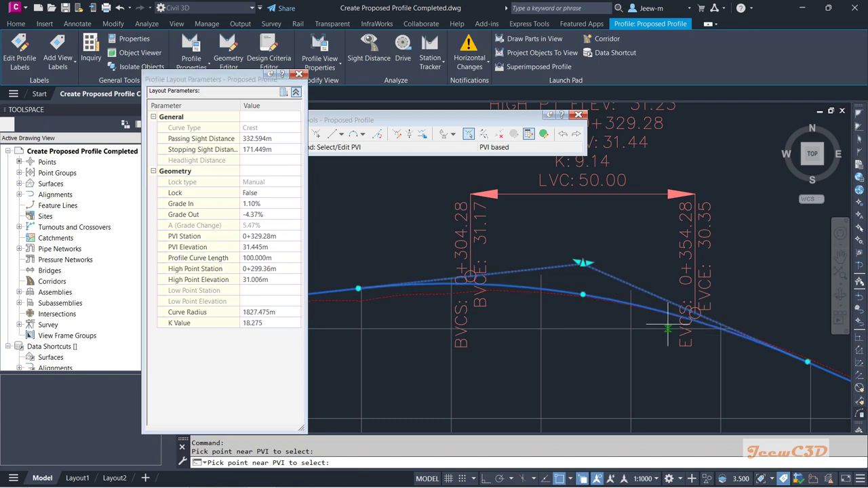
# Set the crest PVI station to 0+330.00 and elevation to 31.450 m, then close the panel
pyautogui.click(260, 236)
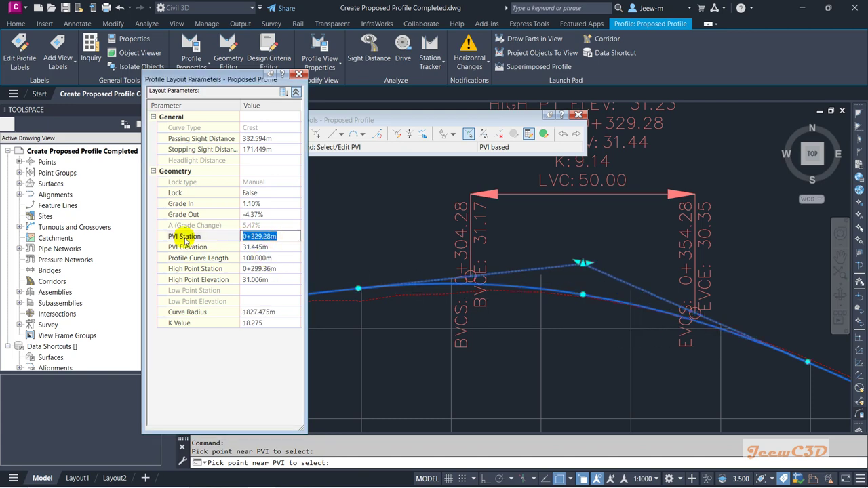
pyautogui.write('330')
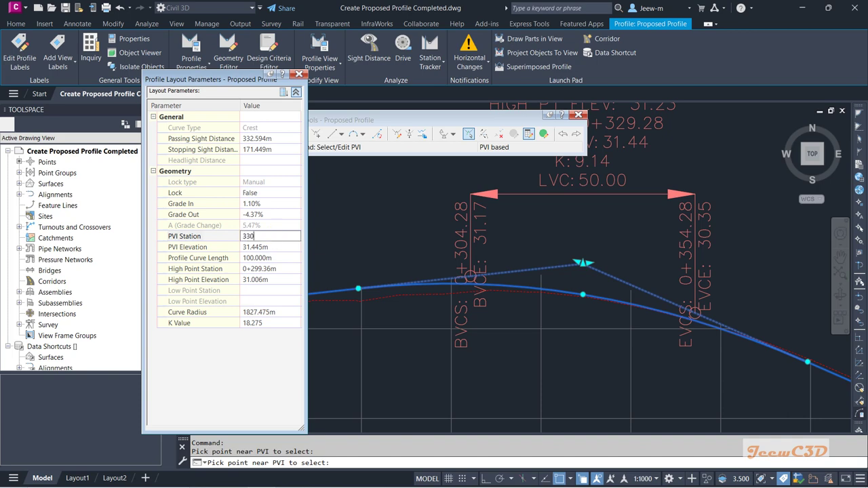
pyautogui.press('Return')
pyautogui.click(269, 248)
pyautogui.write('31')
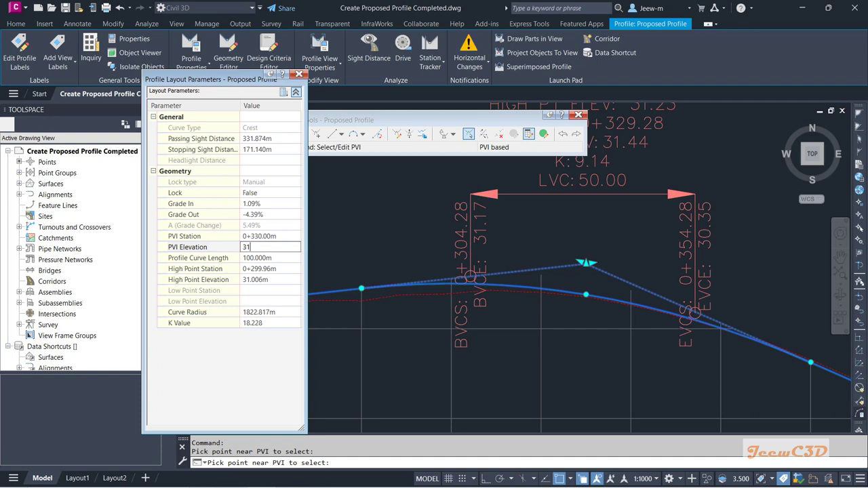
pyautogui.press('Return')
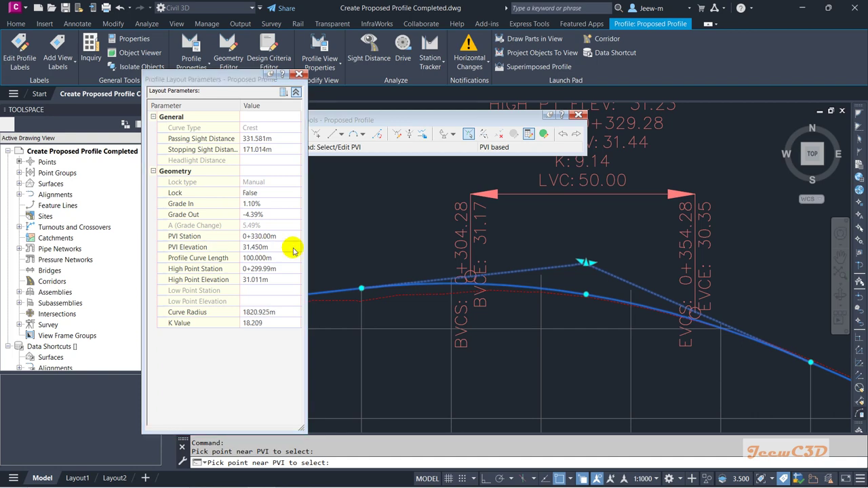
pyautogui.scroll(-4, 397, 270)
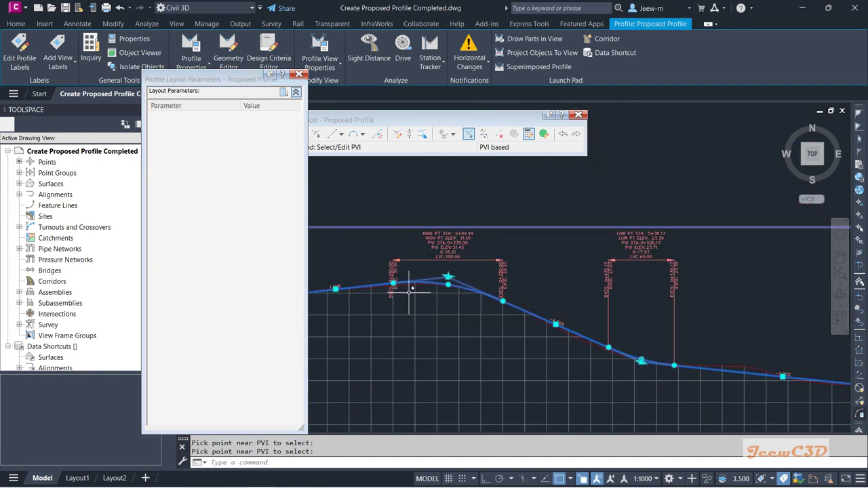
pyautogui.click(299, 75)
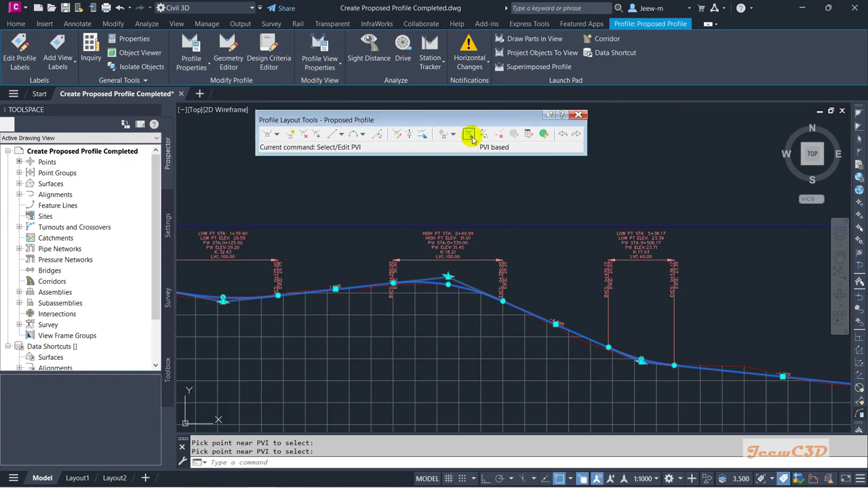
# Open the PVI table and review its rows from first to last
pyautogui.click(544, 134)
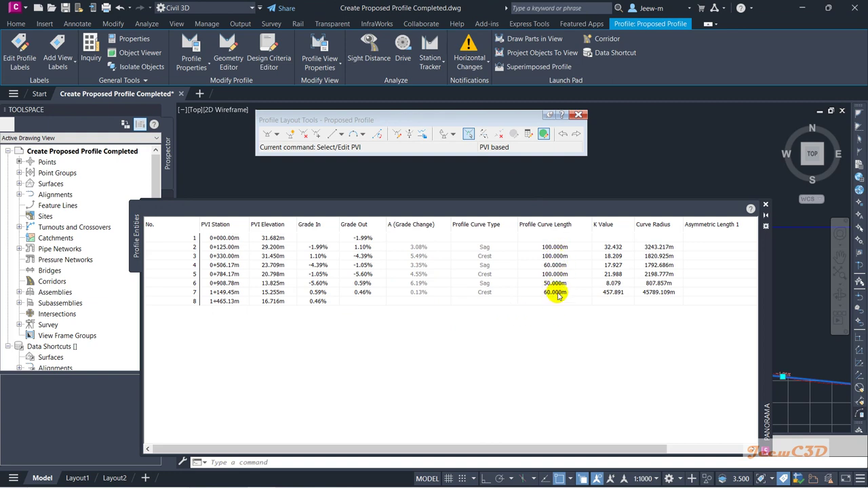
pyautogui.click(224, 274)
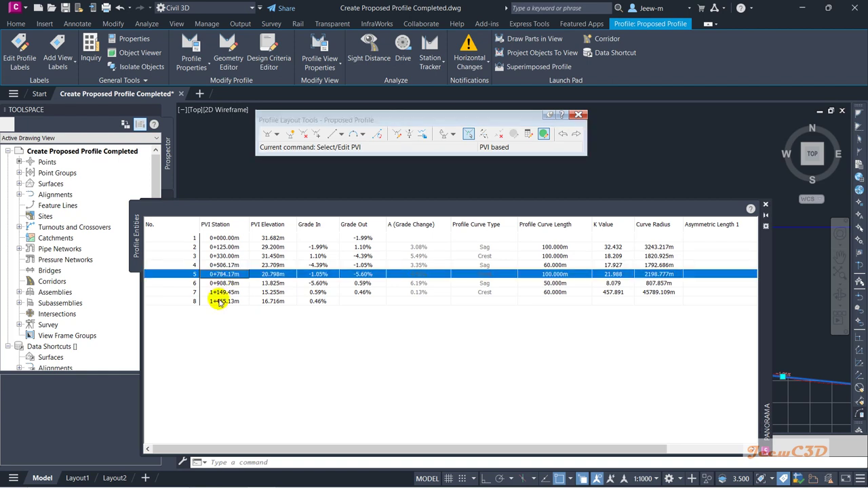
pyautogui.click(219, 302)
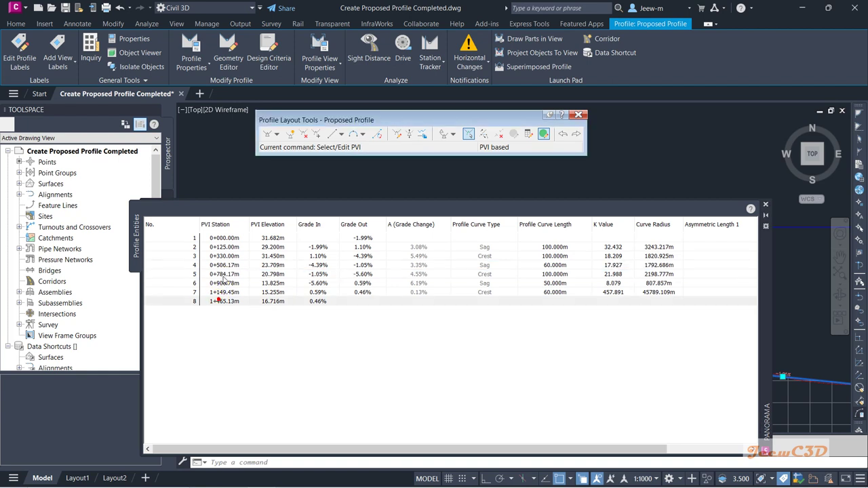
pyautogui.click(226, 238)
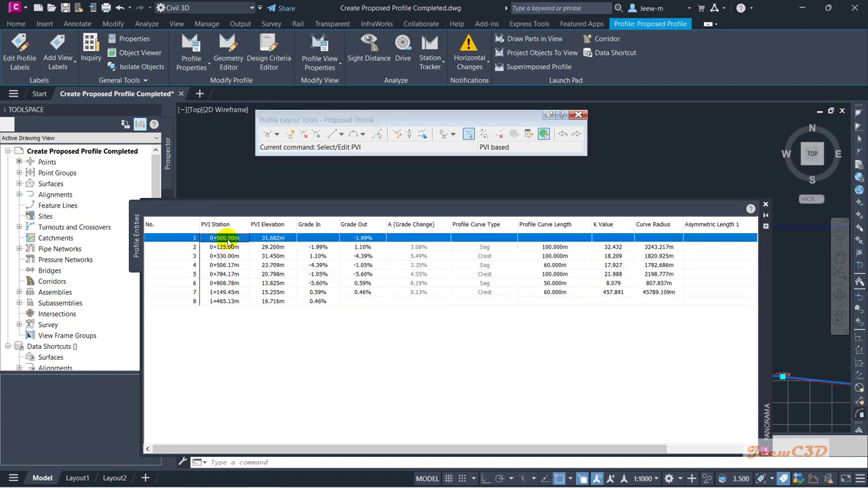
pyautogui.click(222, 302)
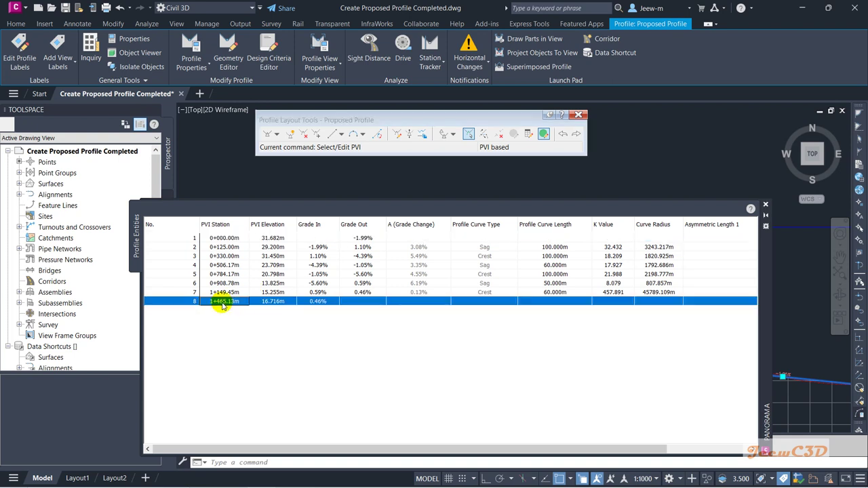
# Set the stations of PVI rows 4 and 5 to 0+510.00 and 0+780.00
pyautogui.click(228, 265)
pyautogui.click(230, 265)
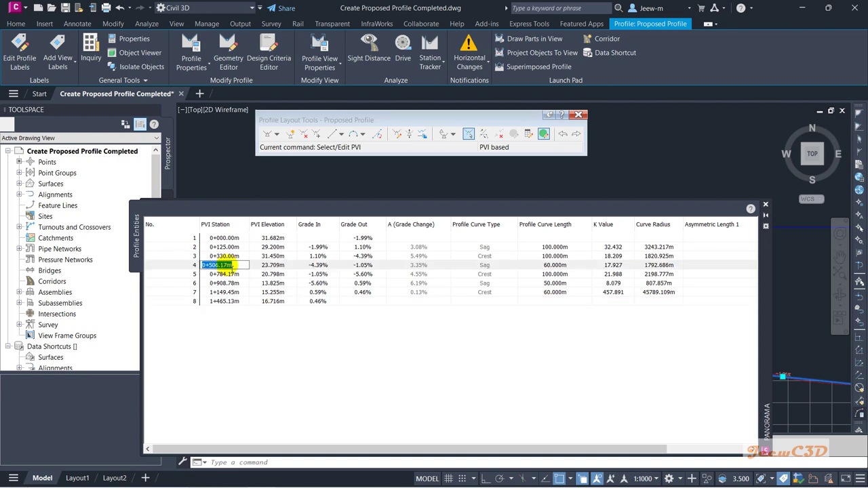
pyautogui.write('5')
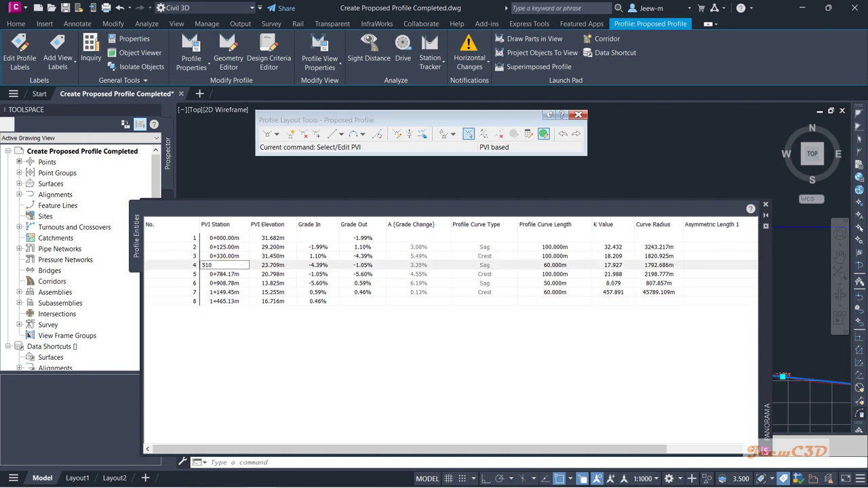
pyautogui.write('10')
pyautogui.click(218, 274)
pyautogui.click(218, 274)
pyautogui.click(218, 274)
pyautogui.write('780')
pyautogui.click(216, 278)
# Set the stations of PVI rows 6 and 7 to 0+910.00 and 1+150.00
pyautogui.click(218, 283)
pyautogui.write('9')
pyautogui.click(239, 350)
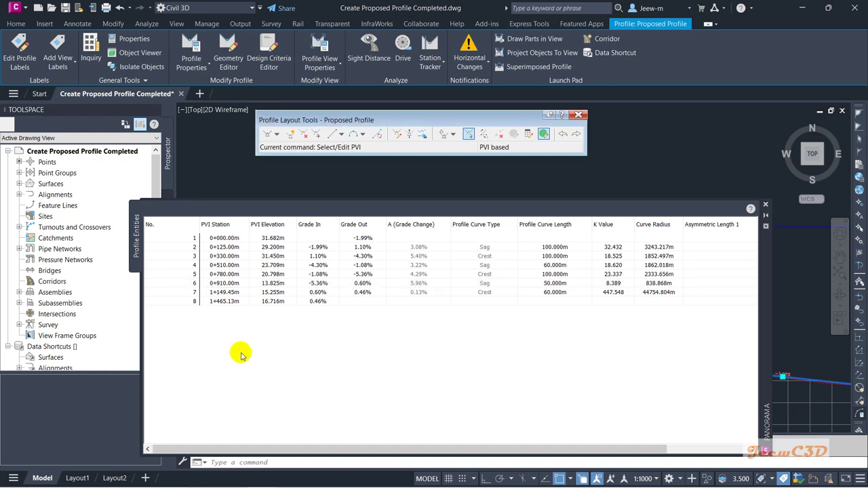
pyautogui.click(233, 293)
pyautogui.click(234, 292)
pyautogui.write('150')
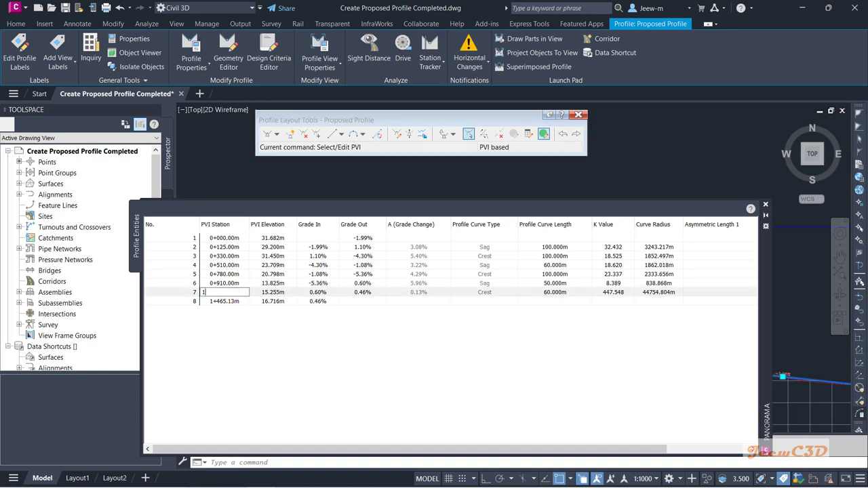
pyautogui.click(233, 293)
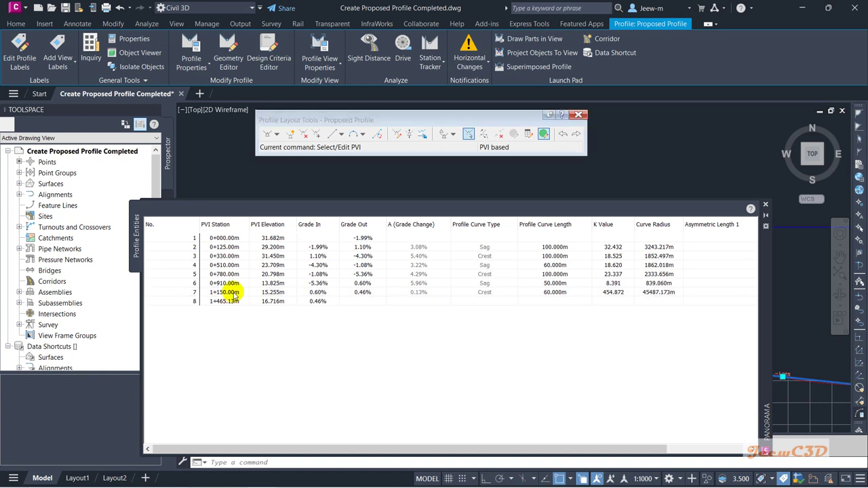
pyautogui.click(275, 265)
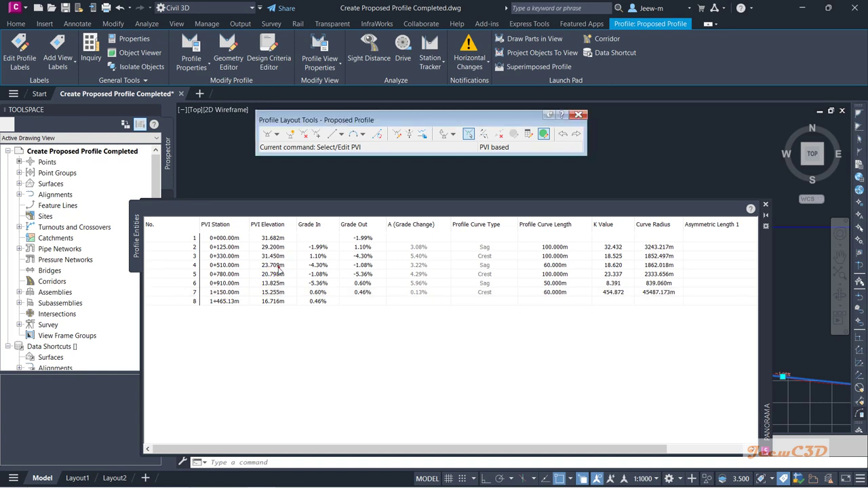
pyautogui.click(278, 266)
# Enter elevations 23.710, 20.800, 13.830 and 15.260 m for PVIs 4–7, then close the table
pyautogui.write('23')
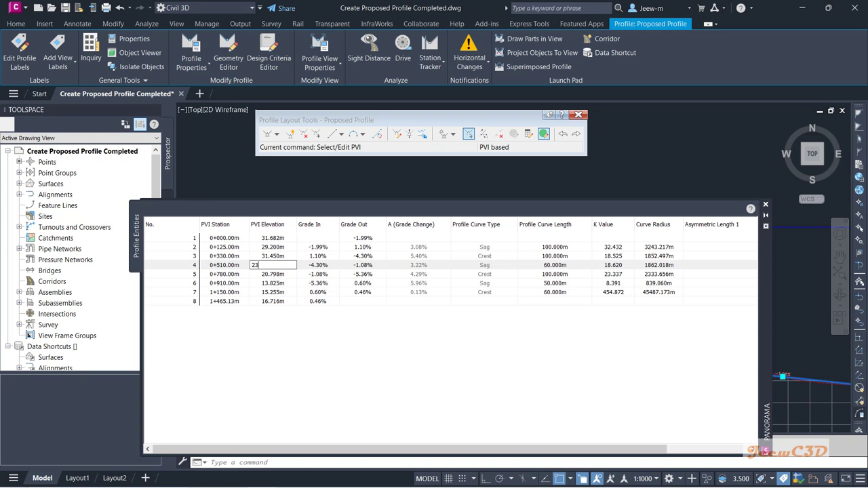
pyautogui.press('Return')
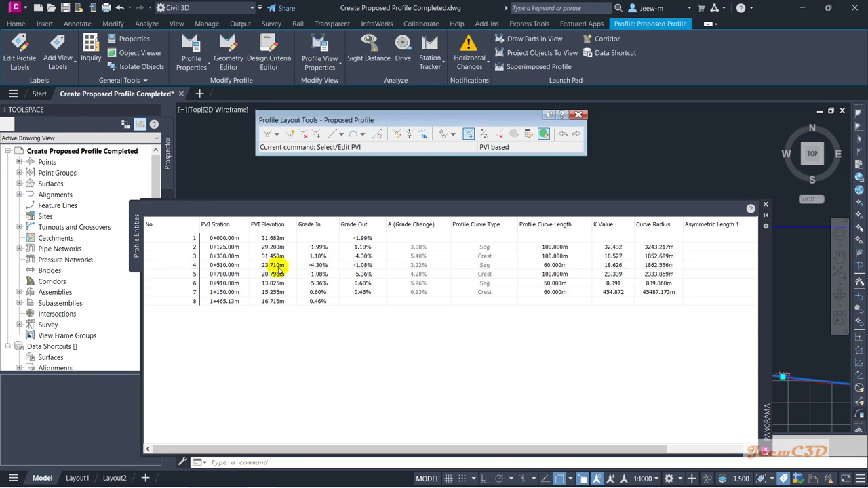
pyautogui.doubleClick(278, 273)
pyautogui.write('20.8')
pyautogui.press('Return')
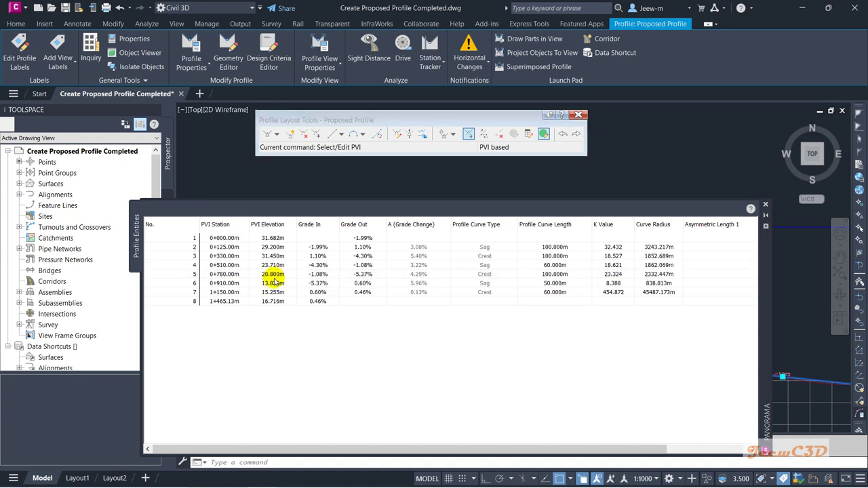
pyautogui.doubleClick(277, 283)
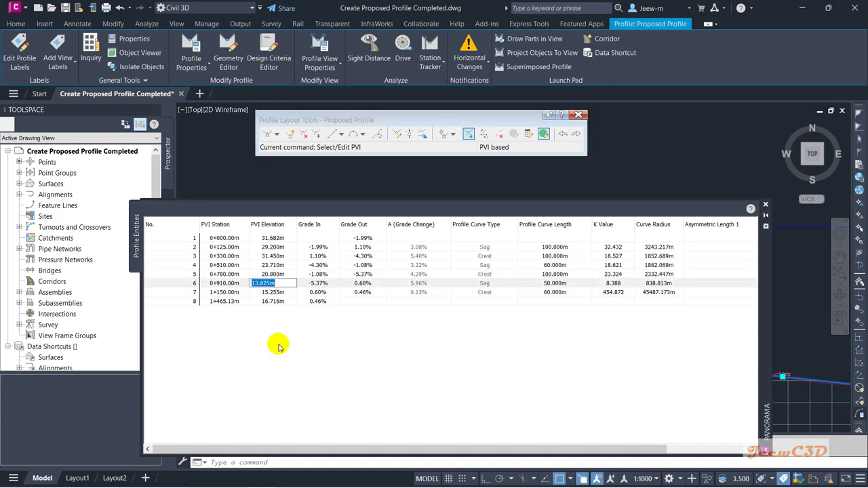
pyautogui.write('1')
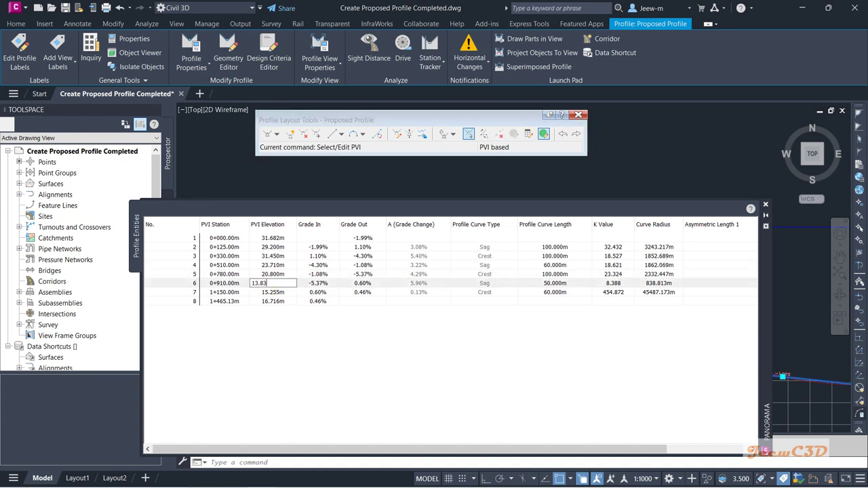
pyautogui.press('Return')
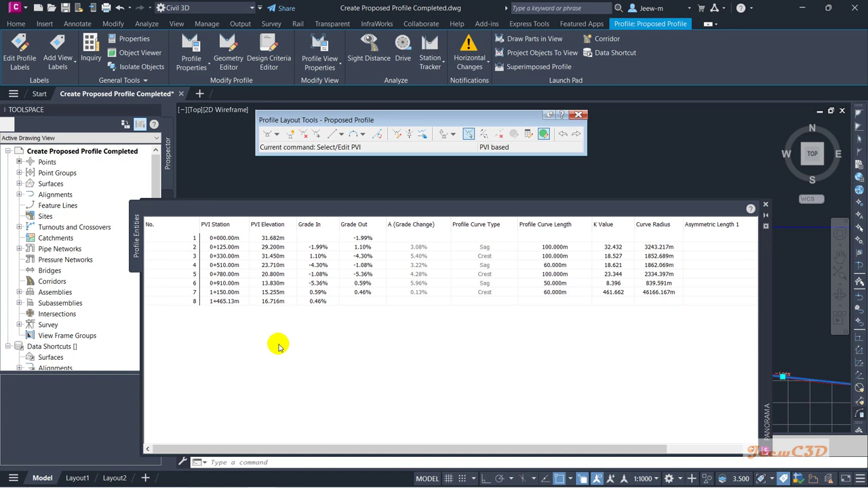
pyautogui.doubleClick(275, 292)
pyautogui.write('15')
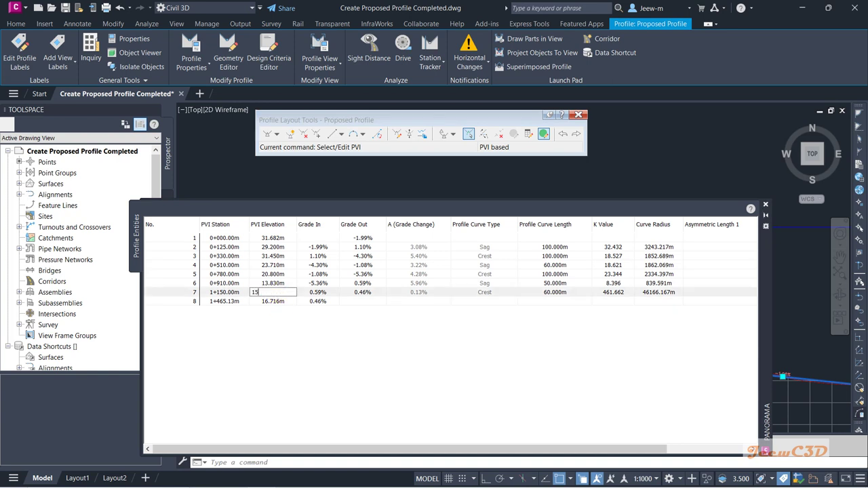
pyautogui.write('.26')
pyautogui.press('Return')
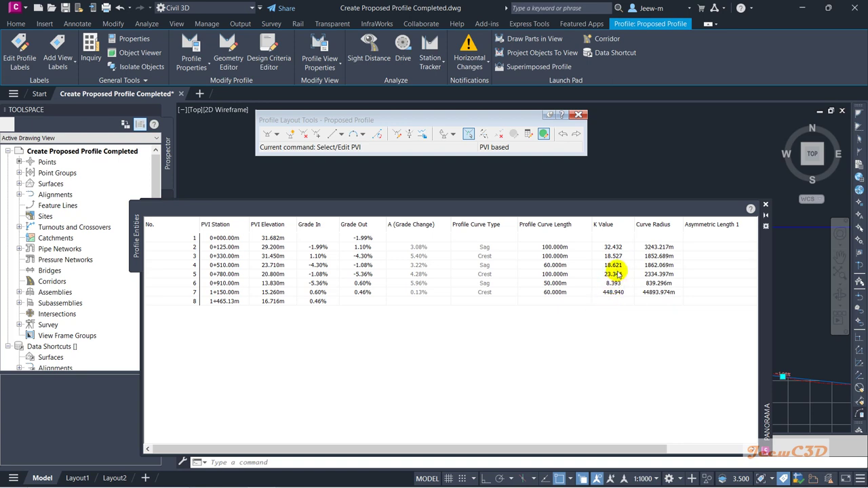
pyautogui.click(765, 205)
# Delete the vertical curve at the 1+150 PVI with Delete Entity, leaving a grade break
pyautogui.scroll(-2, 589, 304)
pyautogui.press('Escape')
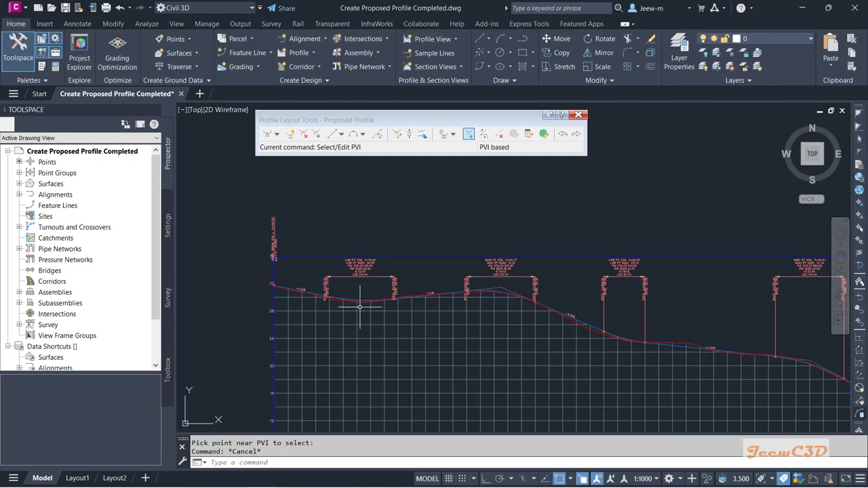
pyautogui.scroll(5, 352, 300)
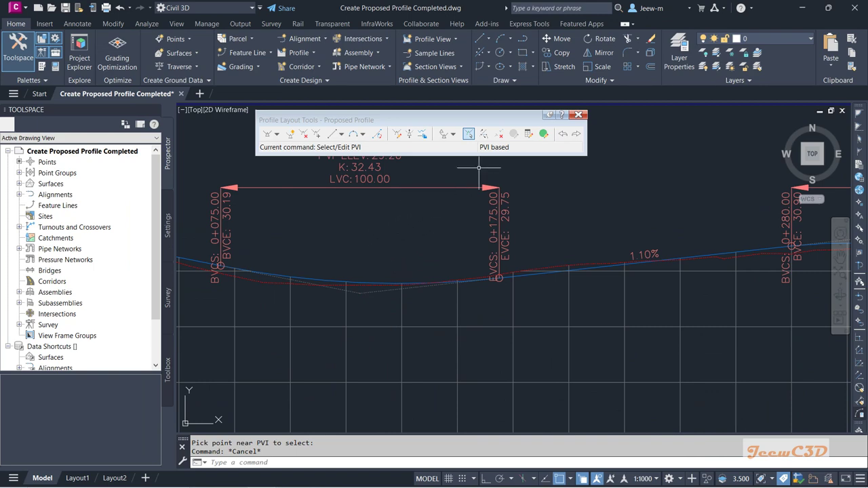
pyautogui.click(499, 134)
pyautogui.scroll(-5, 568, 241)
pyautogui.scroll(4, 563, 247)
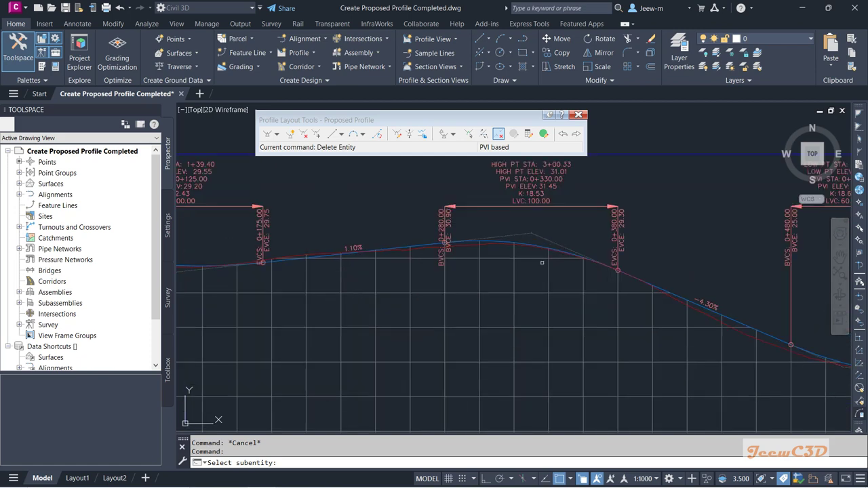
pyautogui.scroll(-2, 508, 252)
pyautogui.scroll(2, 487, 273)
pyautogui.scroll(-6, 487, 273)
pyautogui.scroll(3, 440, 264)
pyautogui.scroll(4, 512, 276)
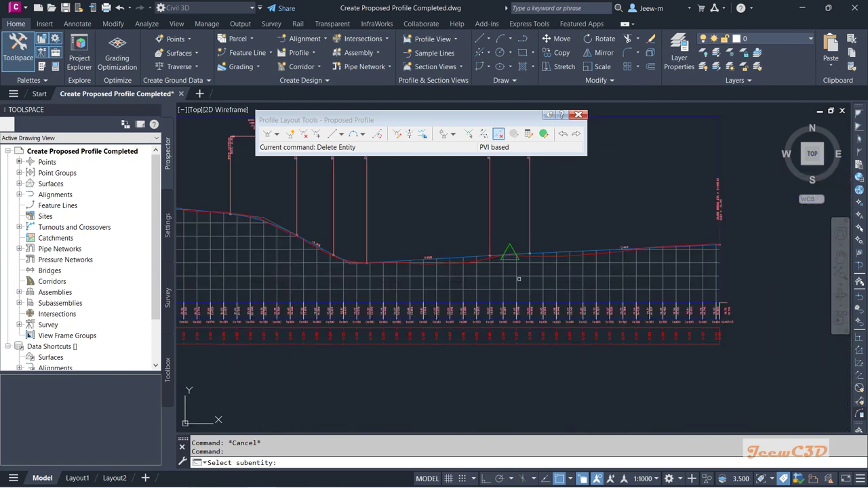
pyautogui.scroll(-2, 435, 272)
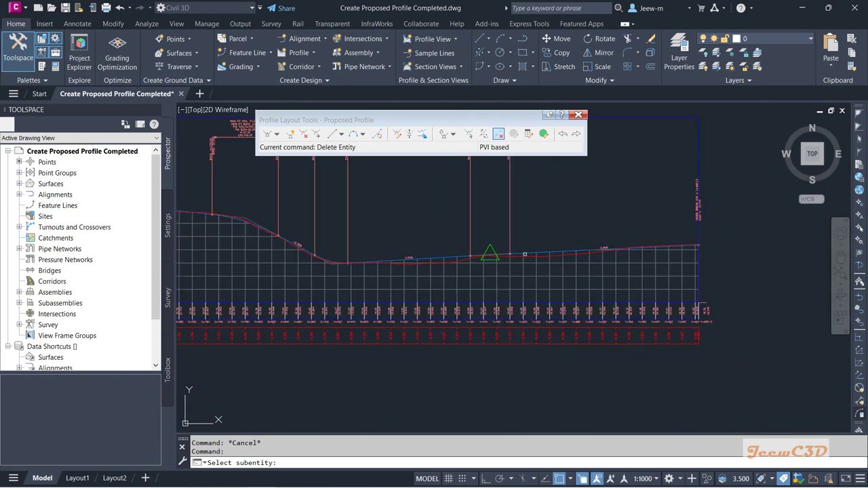
pyautogui.scroll(8, 502, 253)
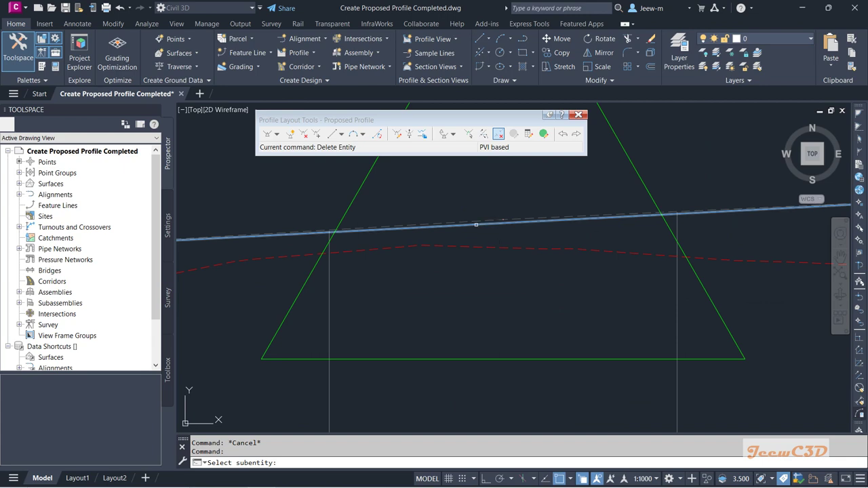
pyautogui.click(476, 225)
pyautogui.scroll(-5, 487, 261)
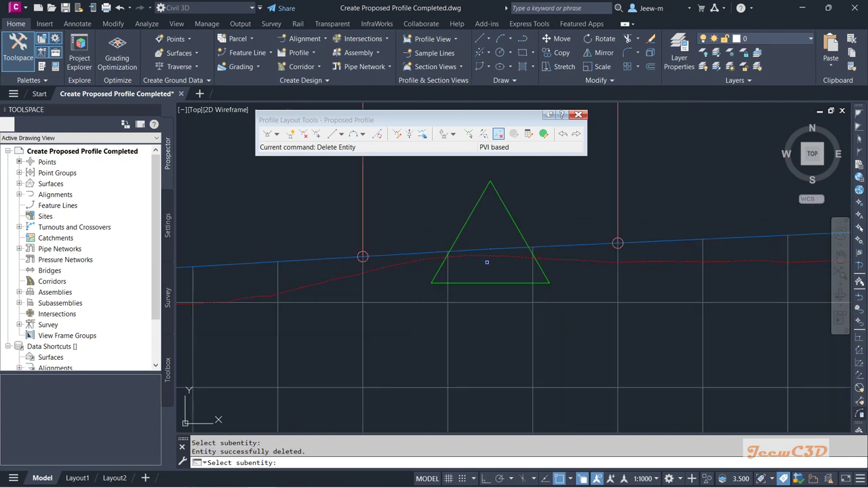
pyautogui.scroll(-5, 486, 261)
pyautogui.scroll(6, 398, 266)
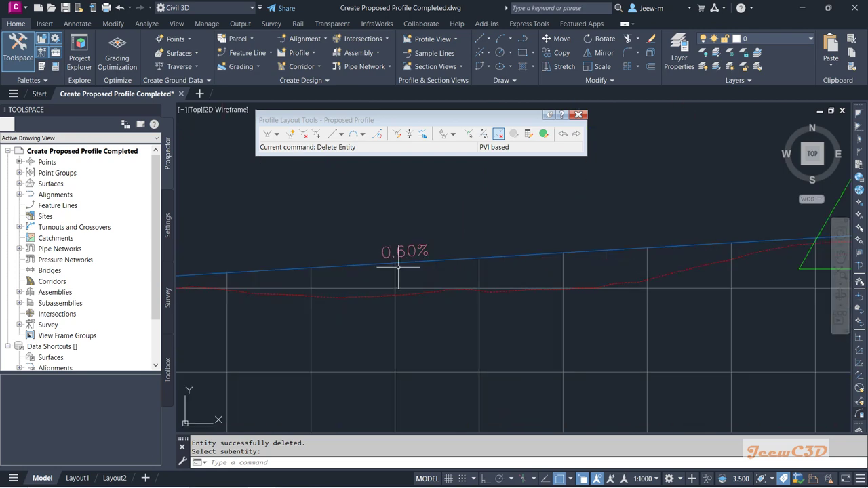
pyautogui.scroll(-5, 356, 268)
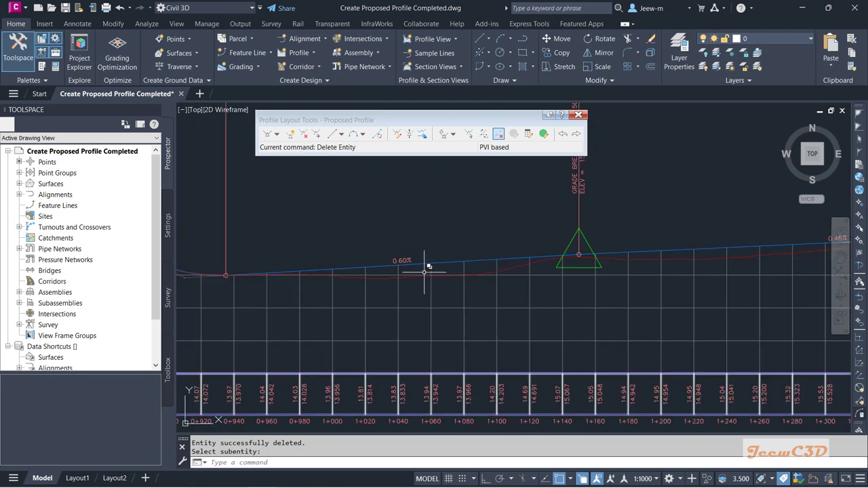
pyautogui.scroll(4, 445, 261)
pyautogui.scroll(-3, 400, 247)
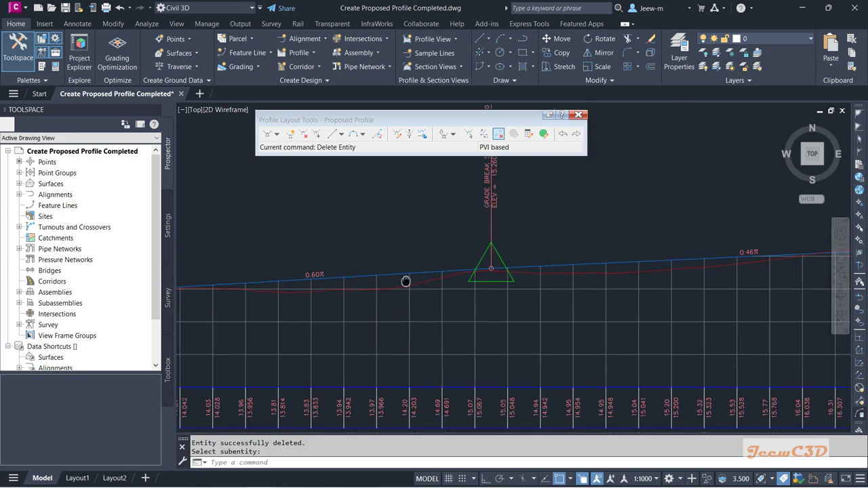
pyautogui.scroll(3, 771, 248)
pyautogui.scroll(-4, 725, 245)
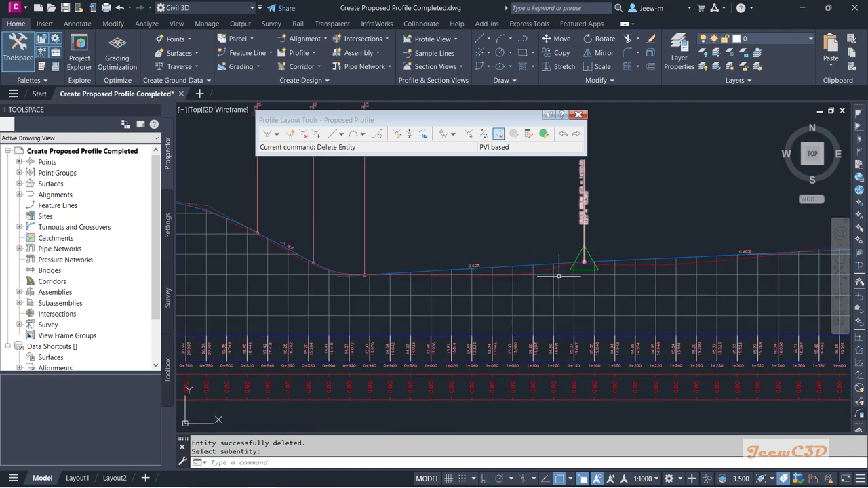
pyautogui.scroll(-2, 582, 288)
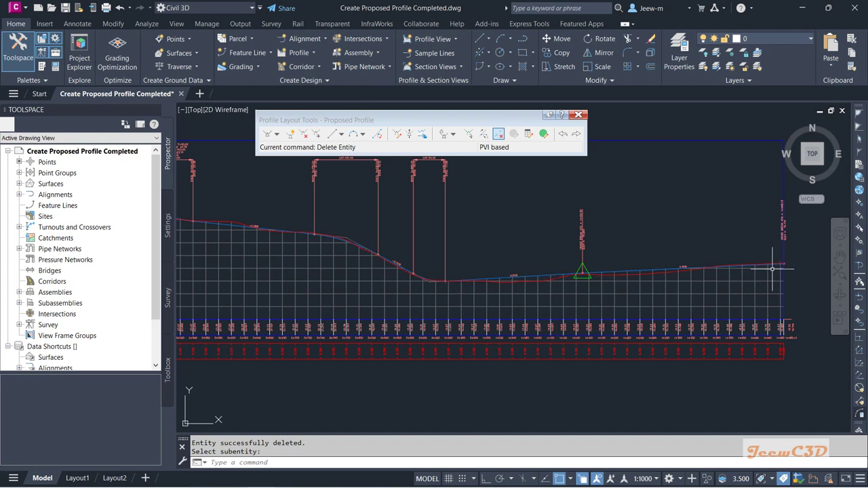
# Delete PVI 7 near 1+150, leaving one continuous 0.52% grade in its place
pyautogui.click(304, 134)
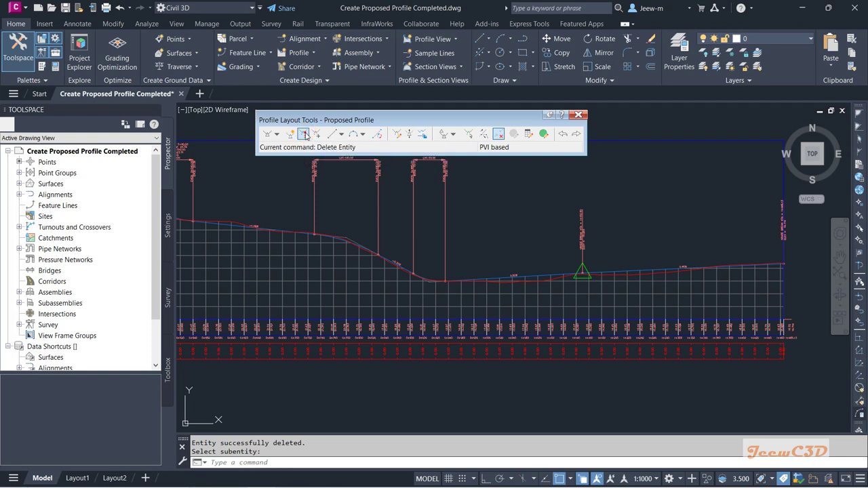
pyautogui.click(583, 272)
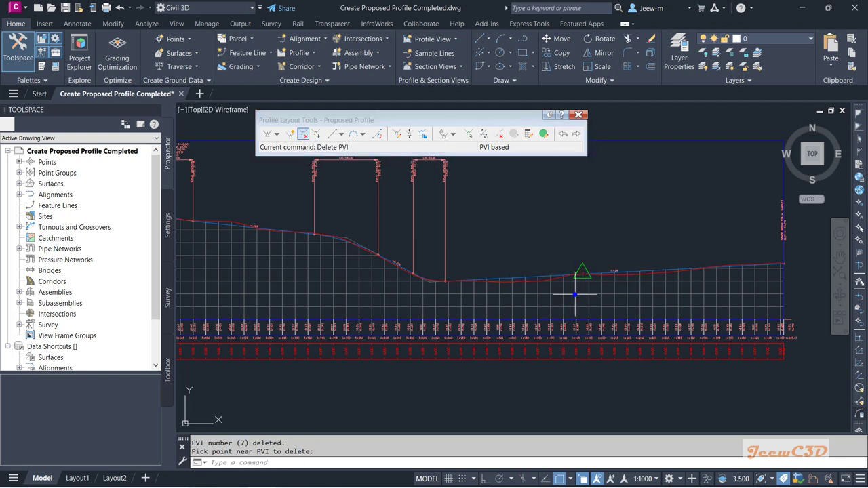
pyautogui.scroll(4, 594, 278)
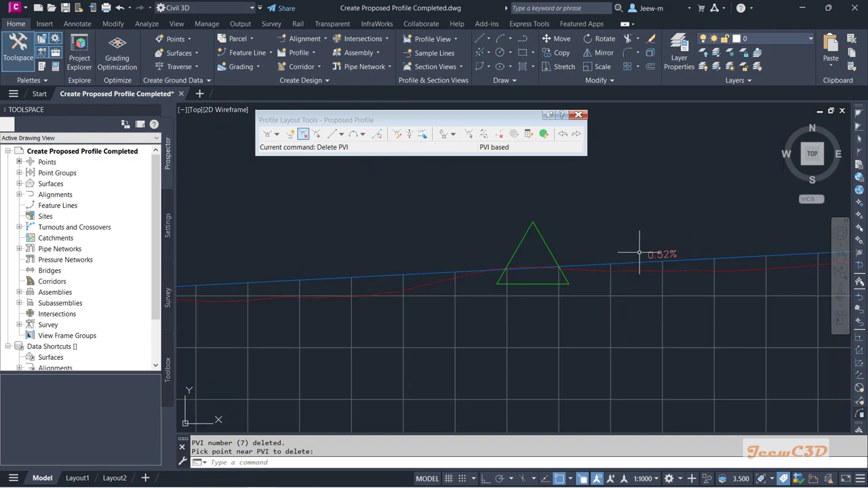
pyautogui.scroll(-6, 562, 316)
pyautogui.press('Escape')
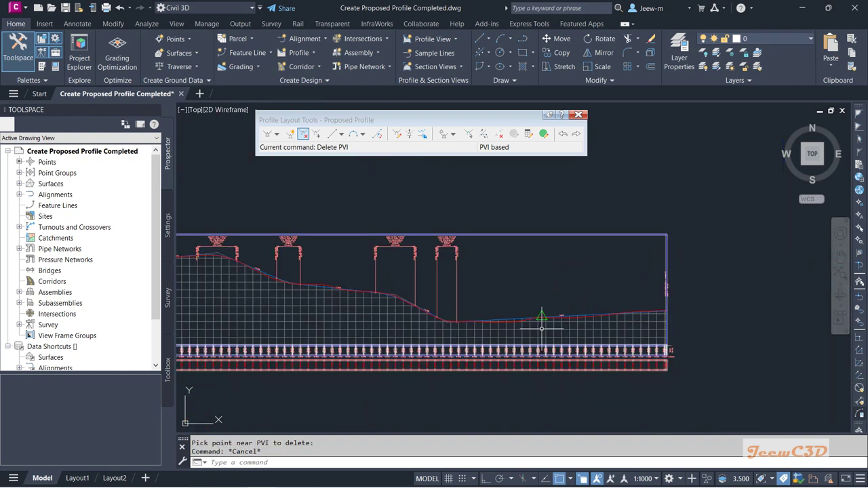
pyautogui.scroll(2, 564, 322)
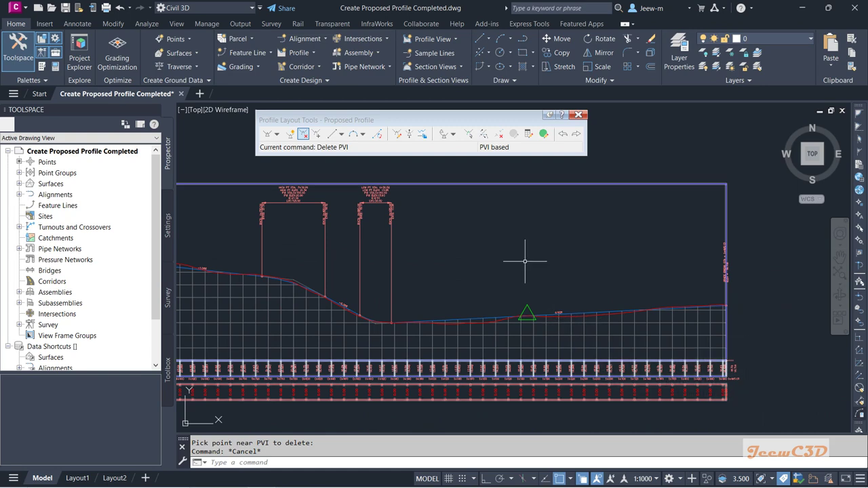
# Insert a new PVI on the proposed profile at station 1+240.46, elevation 16.710 m
pyautogui.click(294, 135)
pyautogui.scroll(3, 560, 305)
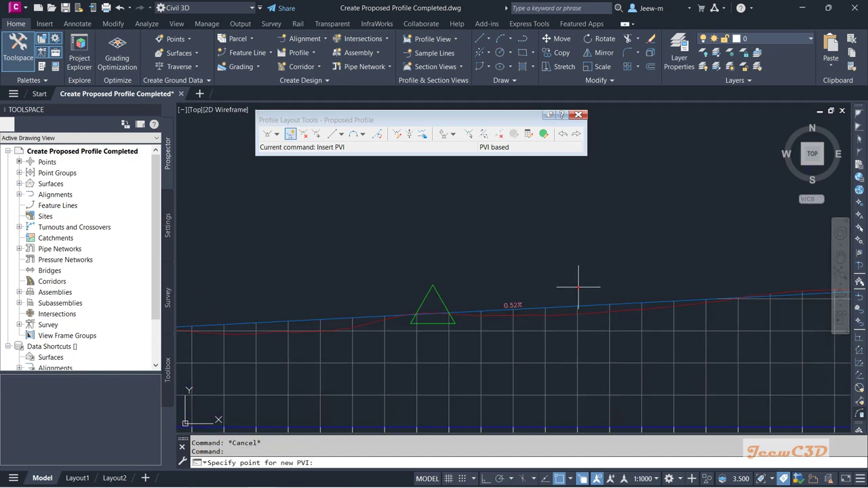
pyautogui.click(578, 303)
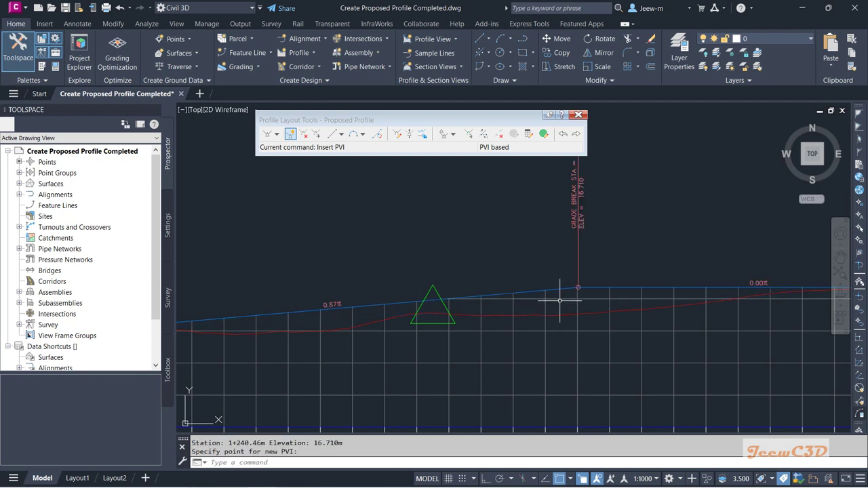
pyautogui.scroll(-3, 557, 320)
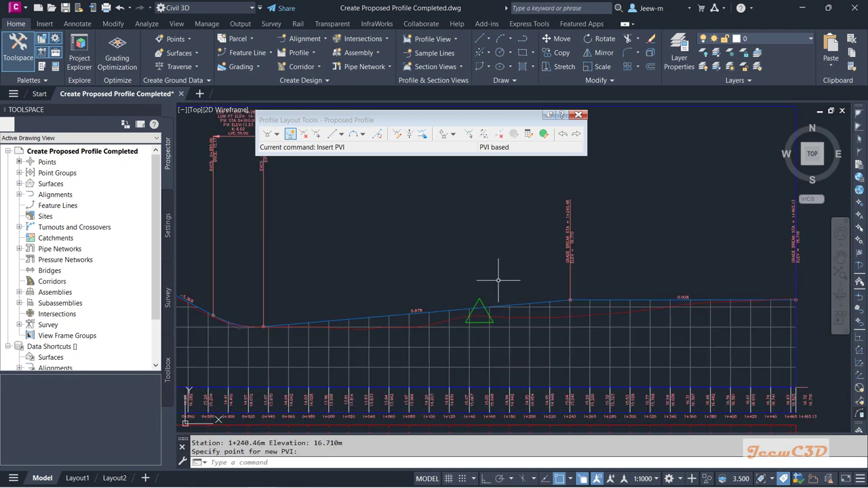
# Add a 100 m PVI-based free parabolic vertical curve at the new PVI
pyautogui.click(362, 134)
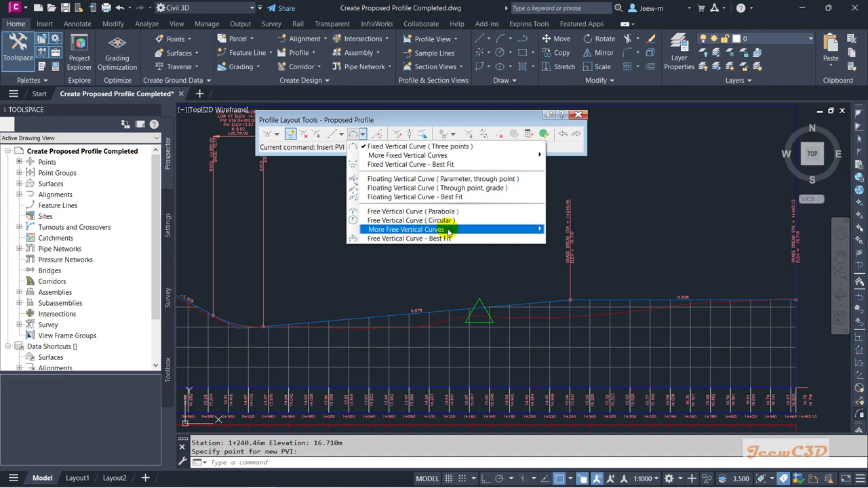
pyautogui.moveTo(456, 233)
pyautogui.click(596, 229)
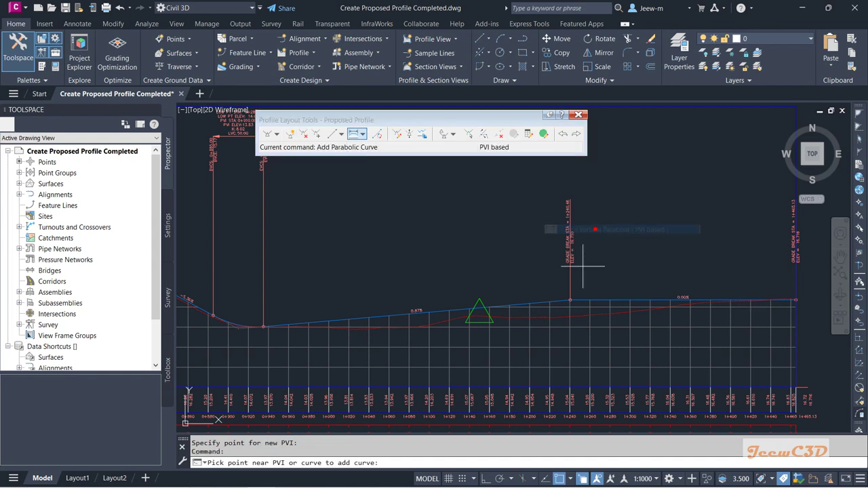
pyautogui.click(570, 299)
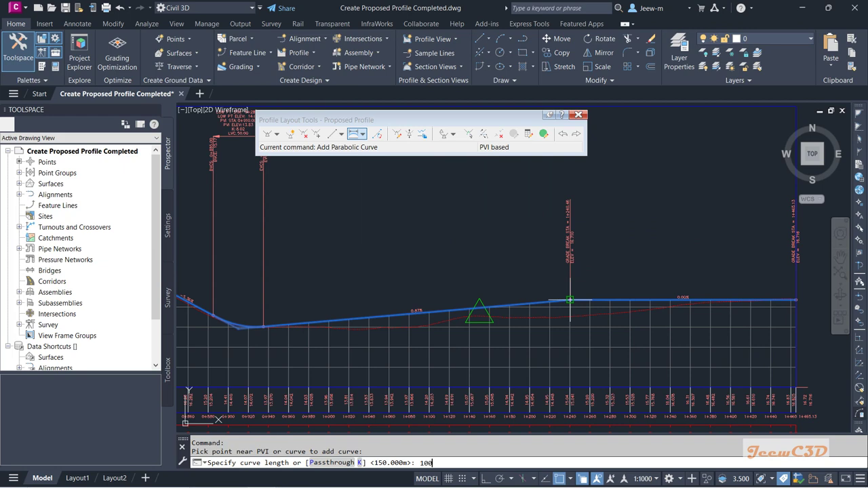
pyautogui.press('Return')
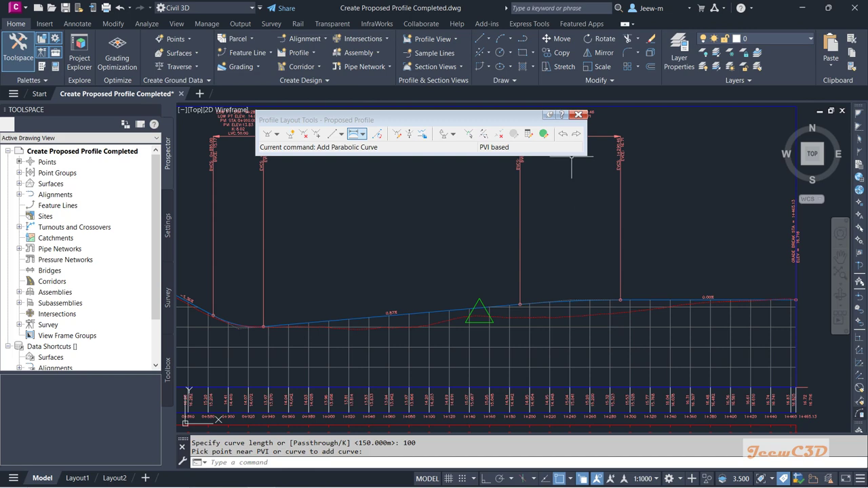
# Close Profile Layout Tools and cancel a first attempt at stretching the profile
pyautogui.click(577, 114)
pyautogui.scroll(6, 581, 292)
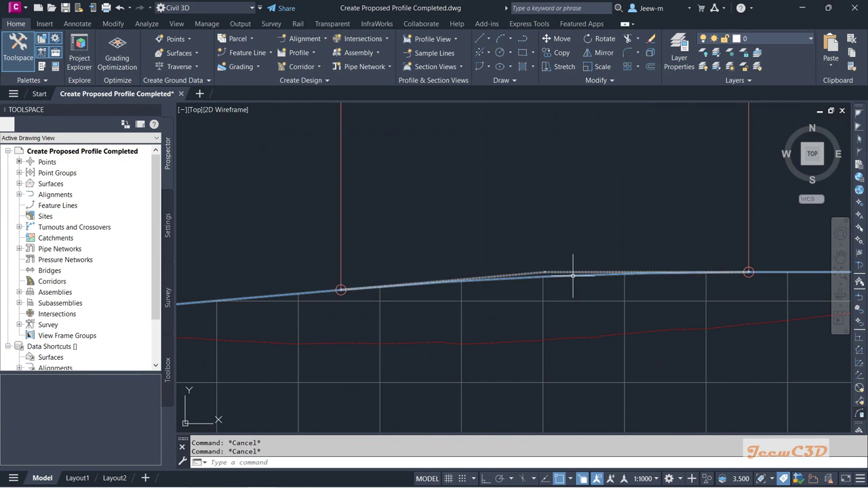
pyautogui.scroll(-2, 572, 278)
pyautogui.scroll(4, 554, 285)
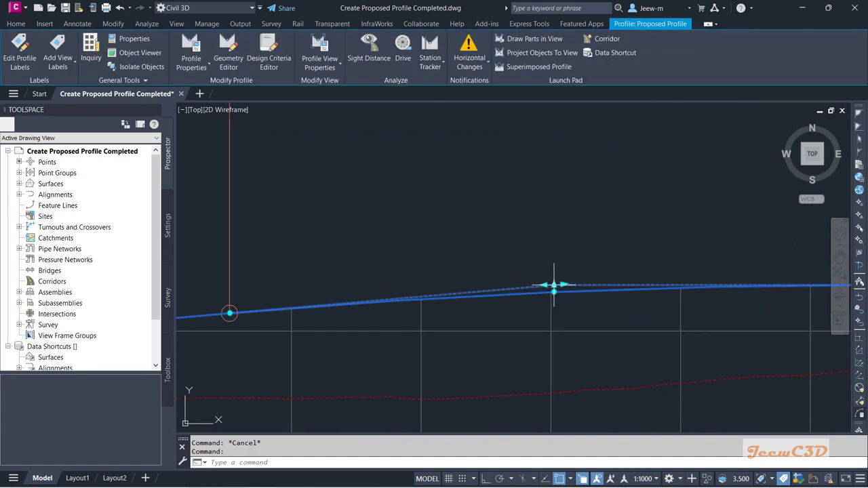
pyautogui.click(553, 286)
pyautogui.scroll(-4, 553, 285)
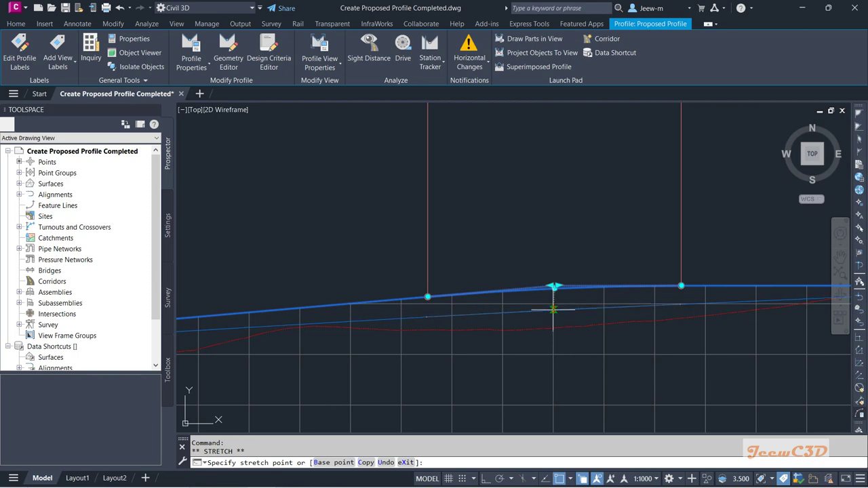
pyautogui.press('Escape')
pyautogui.scroll(-3, 553, 305)
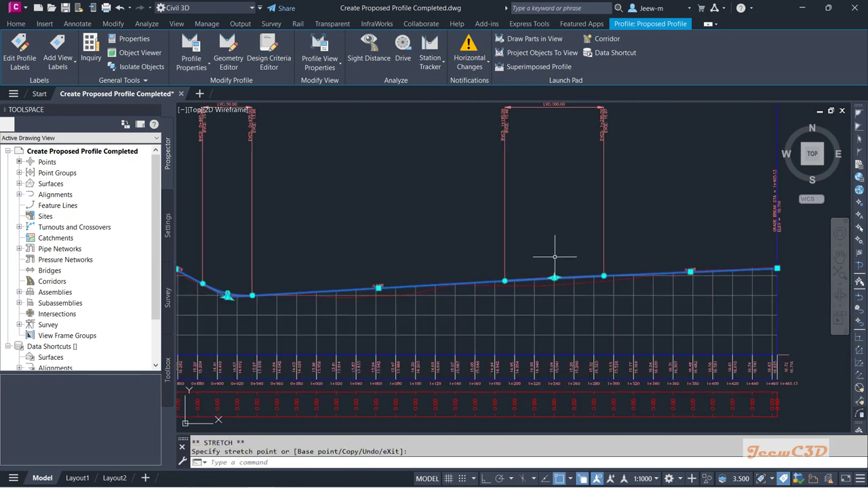
pyautogui.press('Escape')
pyautogui.scroll(2, 554, 293)
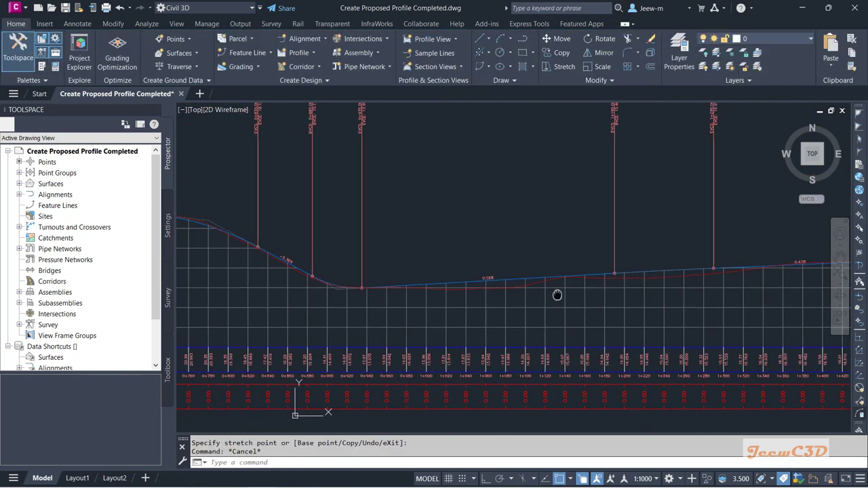
pyautogui.scroll(1, 468, 288)
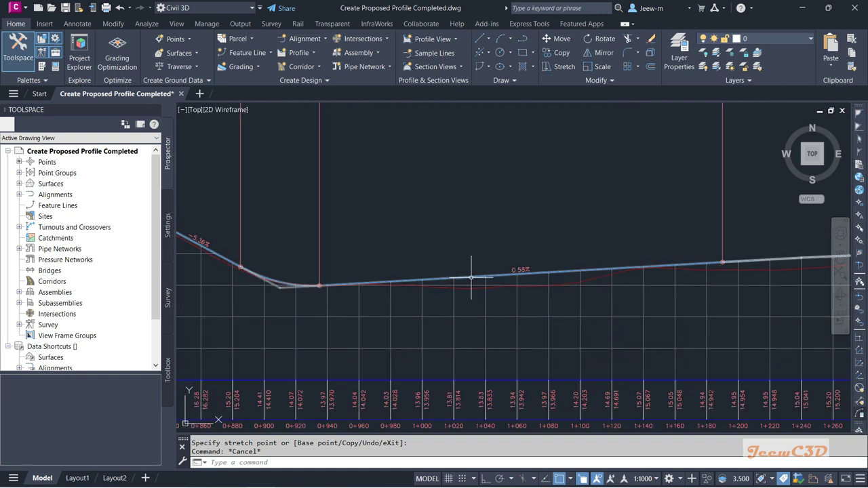
# Grip-stretch the sag PVI near 0+920 lower so the following grade becomes 0.84%
pyautogui.click(471, 277)
pyautogui.click(283, 288)
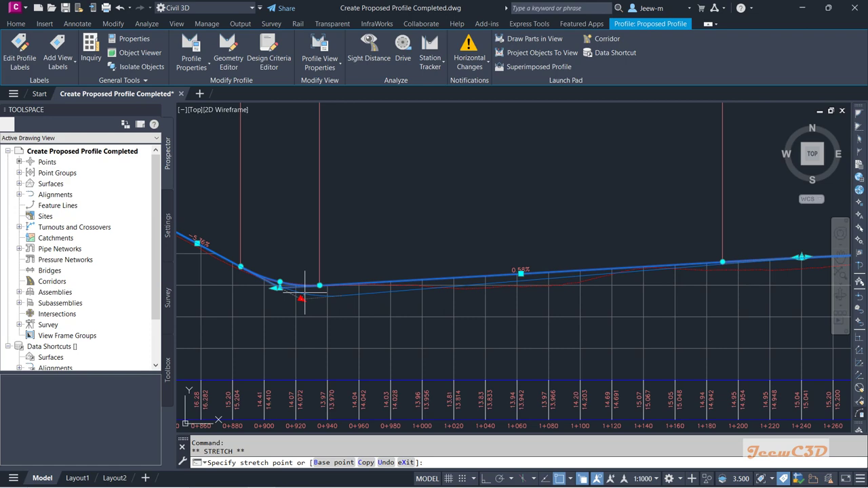
pyautogui.click(302, 293)
pyautogui.moveTo(302, 293); pyautogui.dragTo(396, 280, button='middle')
pyautogui.press('Escape')
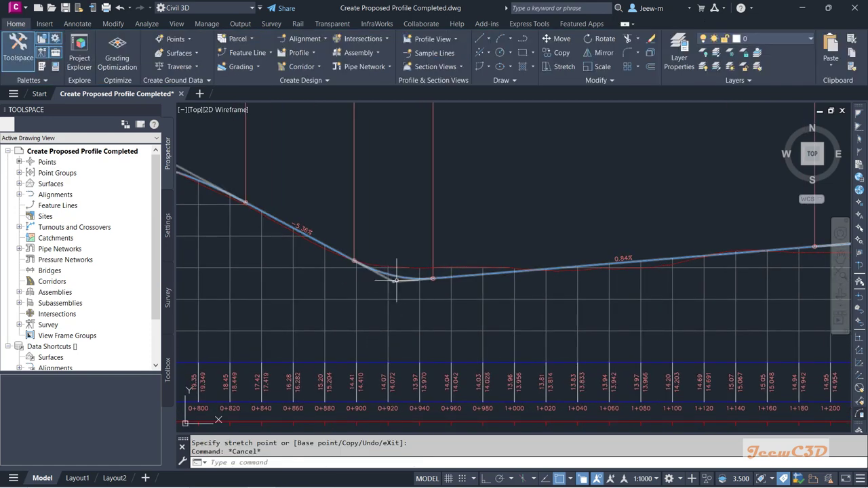
# Reselect the proposed profile and open its Geometry Editor layout tools
pyautogui.click(398, 278)
pyautogui.scroll(-2, 407, 283)
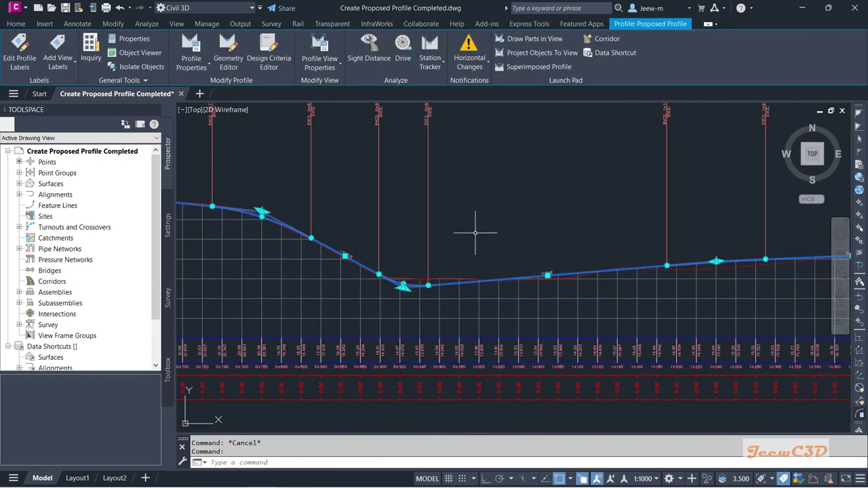
pyautogui.click(228, 60)
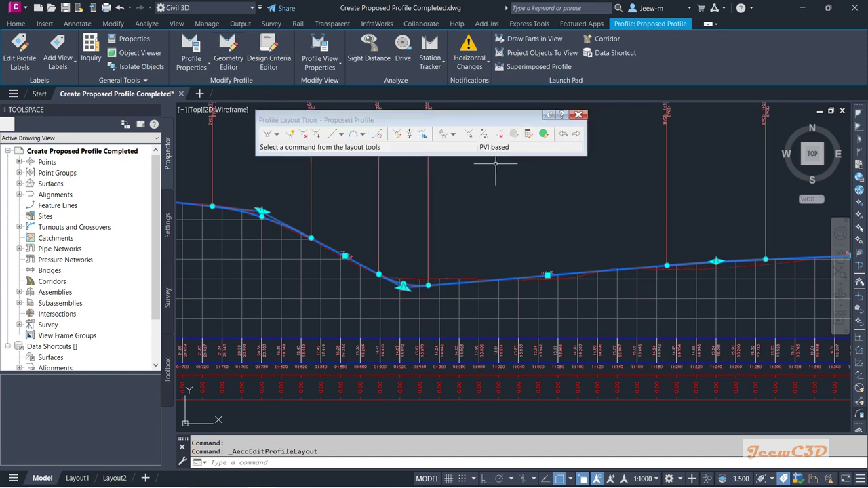
# Give the sag PVI a 150 m profile curve length in Layout Parameters
pyautogui.click(468, 134)
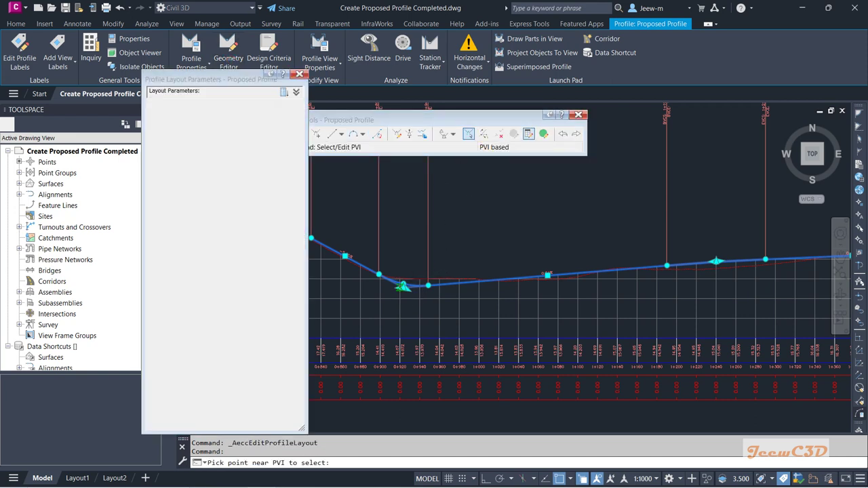
pyautogui.click(402, 286)
pyautogui.click(259, 260)
pyautogui.write('1')
pyautogui.press('Return')
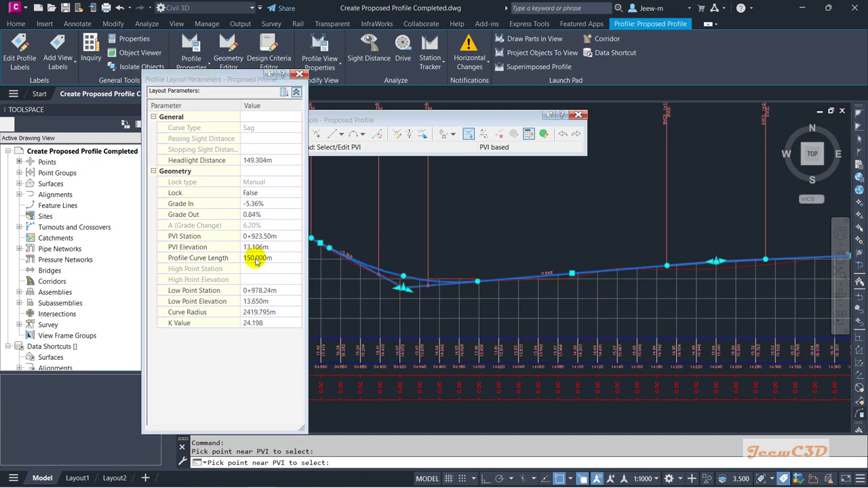
pyautogui.press('Escape')
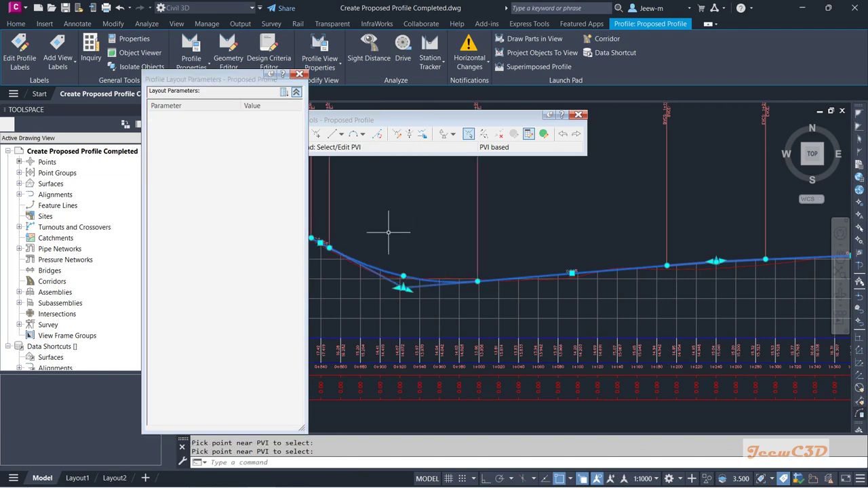
# Set the sag PVI's station to 0+920 and elevation to 13.100 m
pyautogui.click(469, 134)
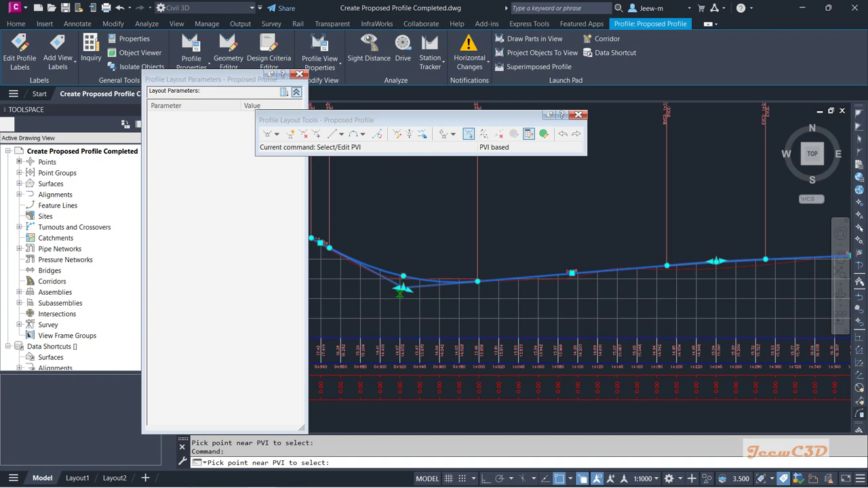
pyautogui.click(400, 291)
pyautogui.click(271, 236)
pyautogui.write('9')
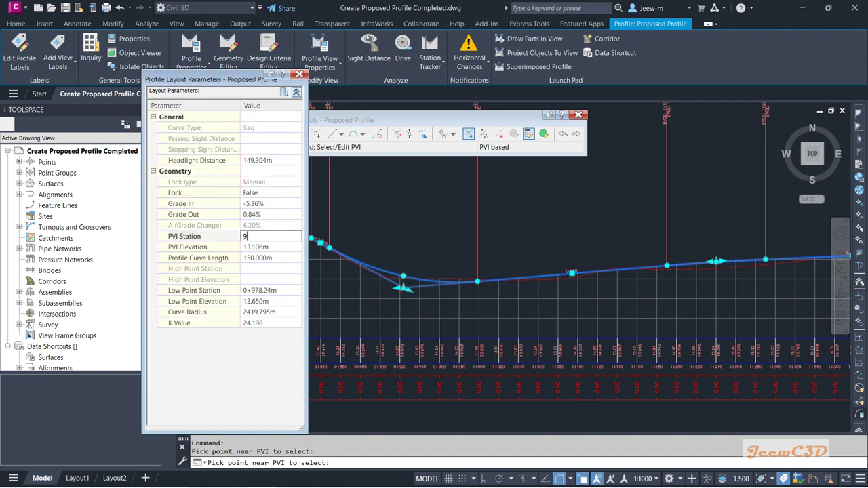
pyautogui.write('20')
pyautogui.press('Return')
pyautogui.click(269, 237)
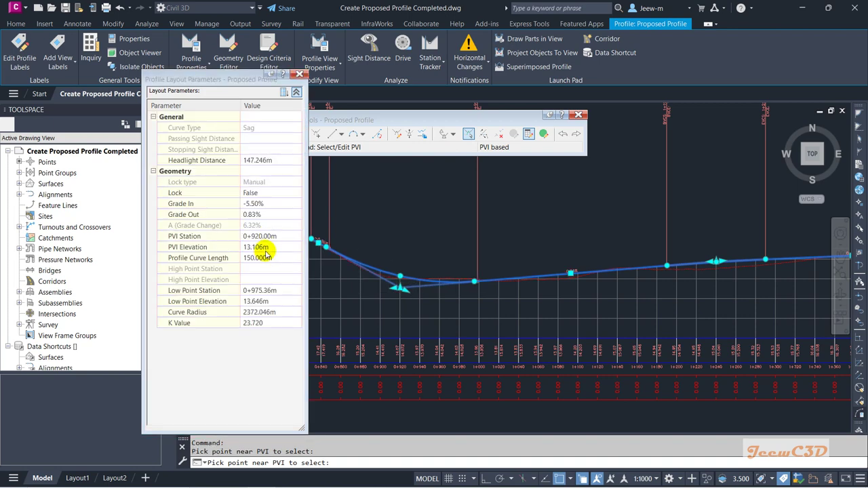
pyautogui.click(270, 248)
pyautogui.write('13')
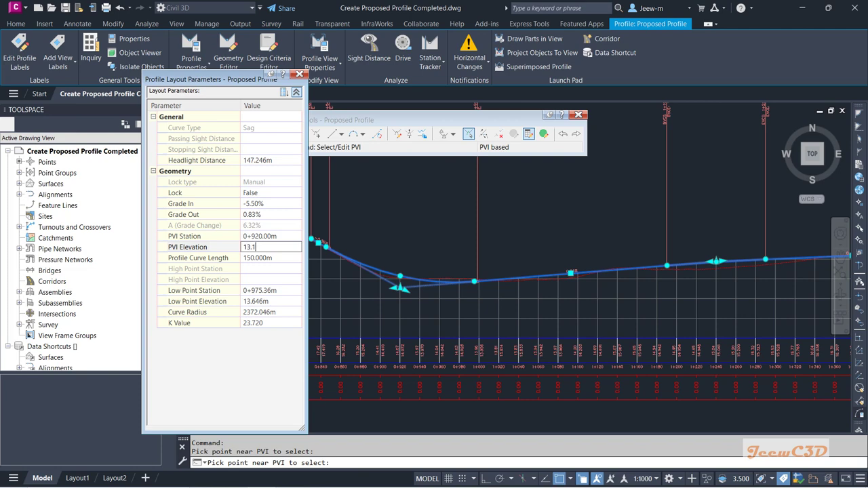
pyautogui.write('.1')
pyautogui.press('Return')
# Move the crest PVI to station 1+240 and raise its elevation to 15.760 m
pyautogui.moveTo(757, 268); pyautogui.dragTo(663, 293, button='middle')
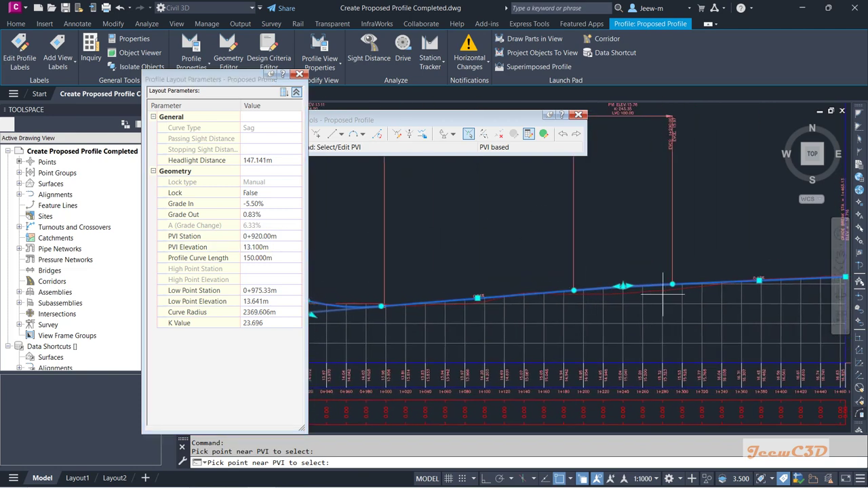
pyautogui.scroll(4, 663, 293)
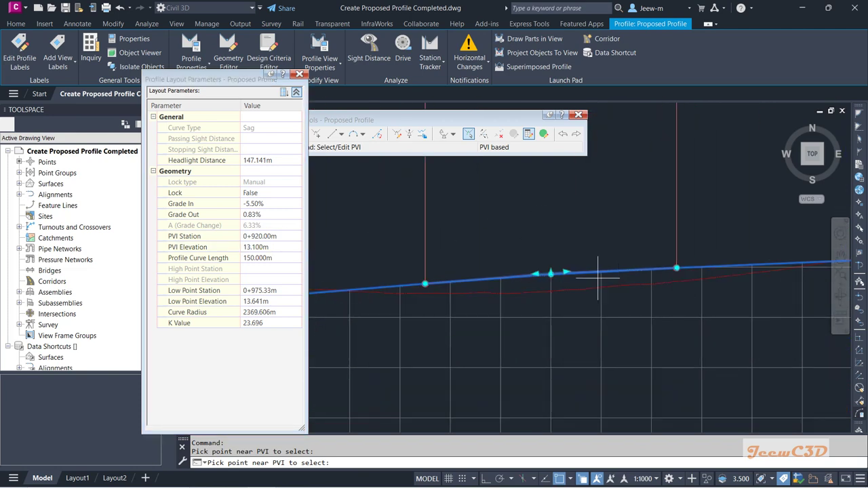
pyautogui.click(550, 273)
pyautogui.click(260, 237)
pyautogui.write('1+240')
pyautogui.press('Return')
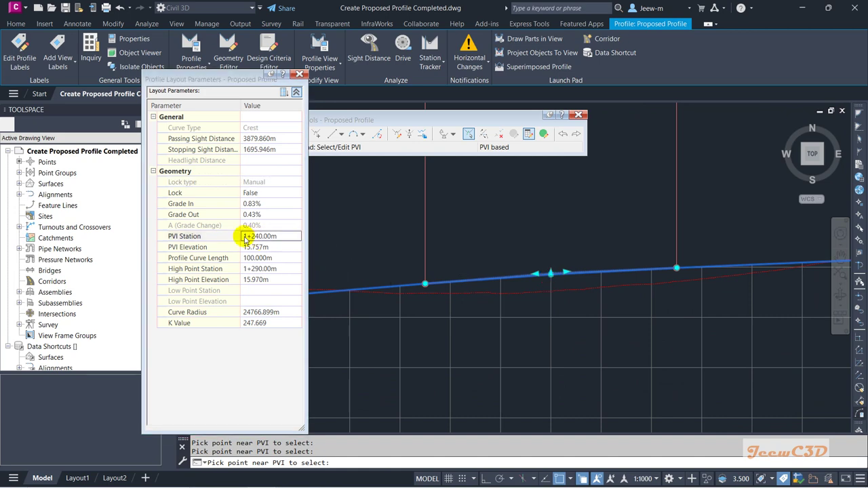
pyautogui.click(256, 250)
pyautogui.click(258, 247)
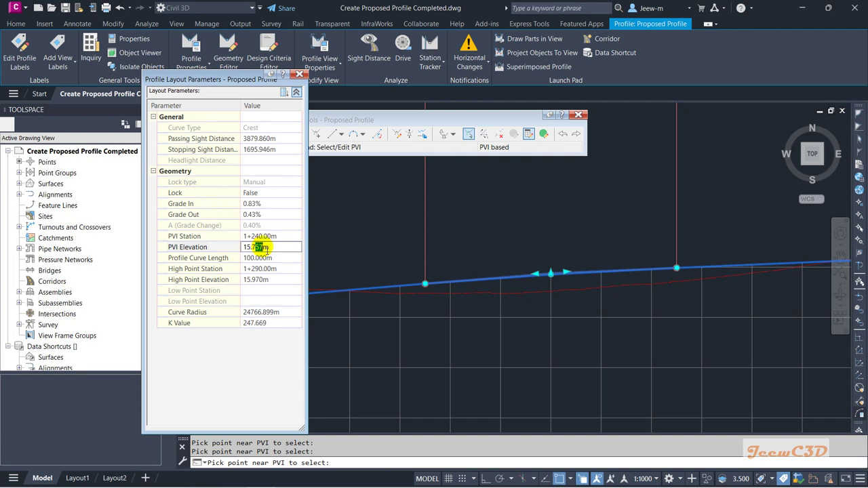
pyautogui.write('60')
pyautogui.press('Return')
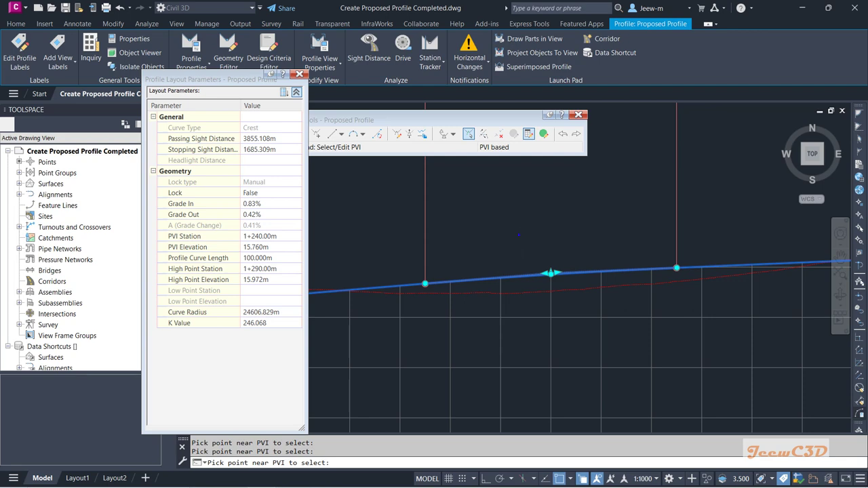
pyautogui.click(562, 126)
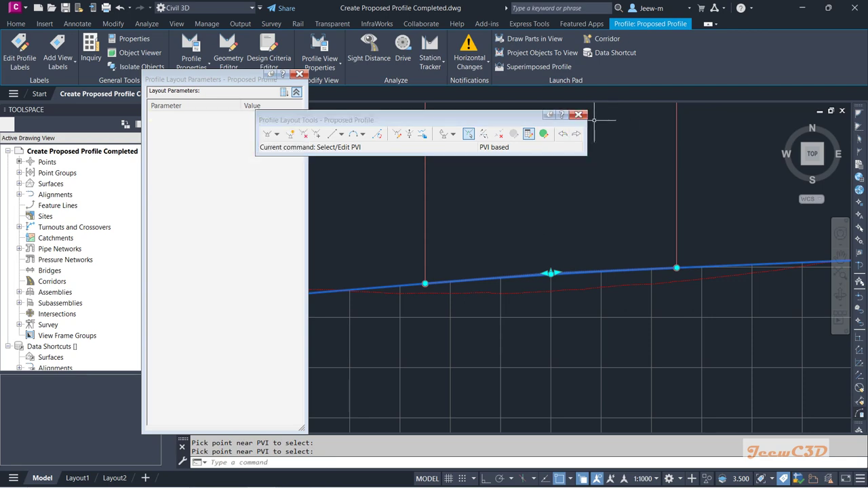
# Close the Profile Layout Tools toolbar
pyautogui.scroll(-4, 565, 199)
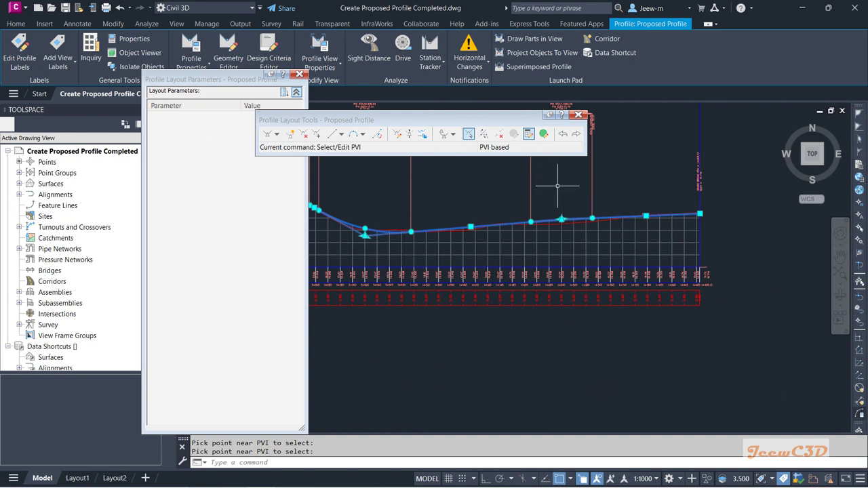
pyautogui.click(577, 116)
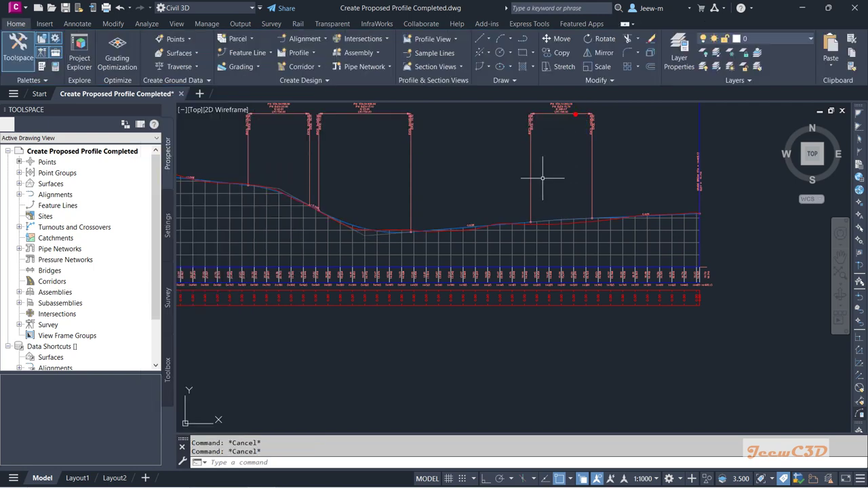
pyautogui.scroll(-5, 519, 197)
# Pan and zoom to the profile view's start, stations 0+000 to 0+240
pyautogui.moveTo(519, 223); pyautogui.dragTo(574, 280, button='middle')
pyautogui.scroll(4, 575, 280)
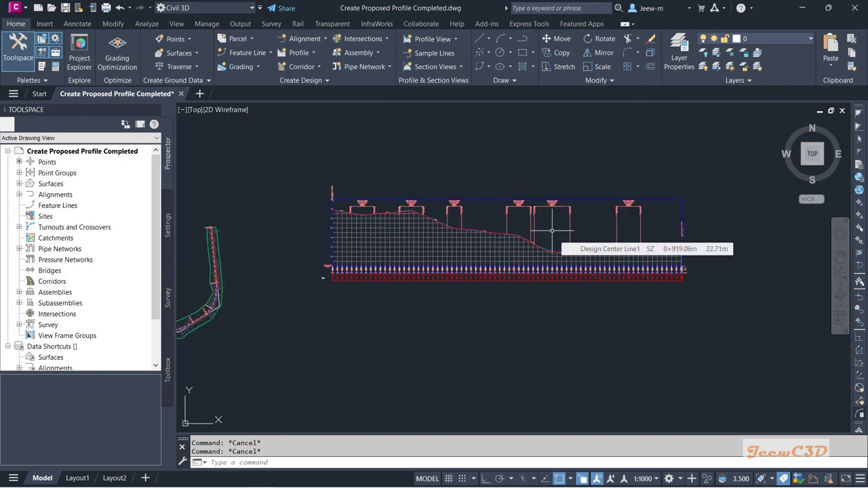
pyautogui.moveTo(551, 230); pyautogui.dragTo(509, 254, button='middle')
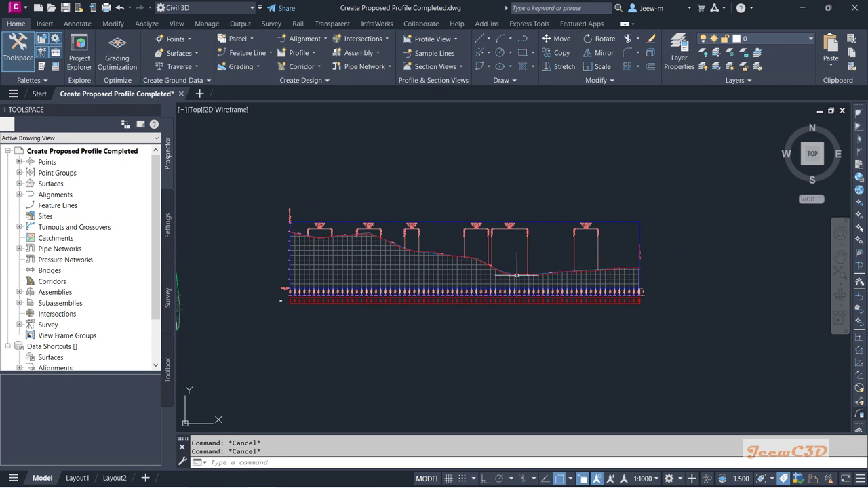
pyautogui.scroll(2, 315, 310)
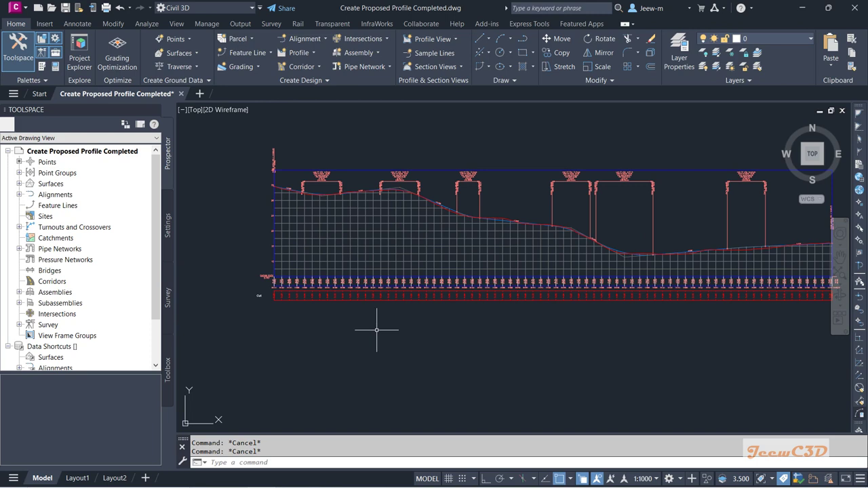
pyautogui.scroll(1, 379, 326)
pyautogui.scroll(4, 321, 313)
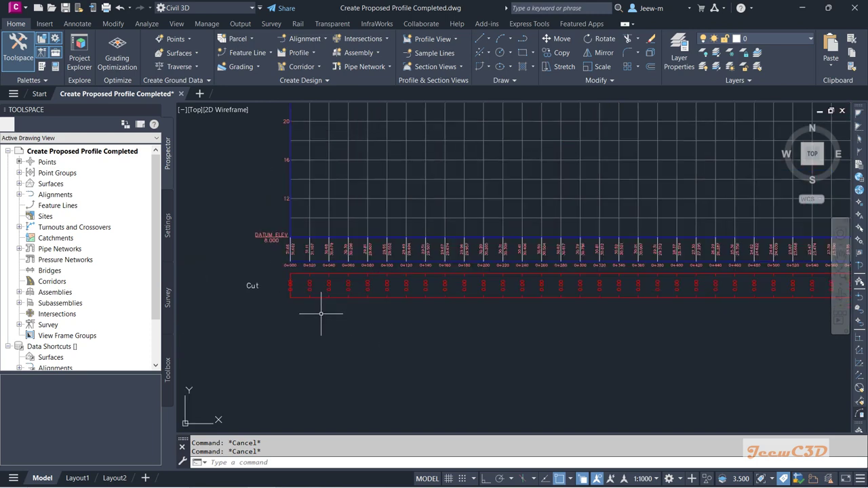
pyautogui.scroll(-3, 377, 228)
pyautogui.scroll(5, 333, 283)
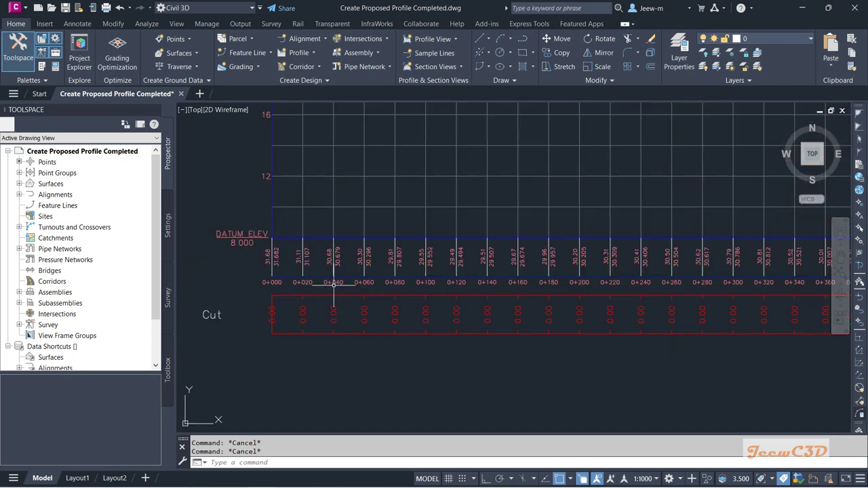